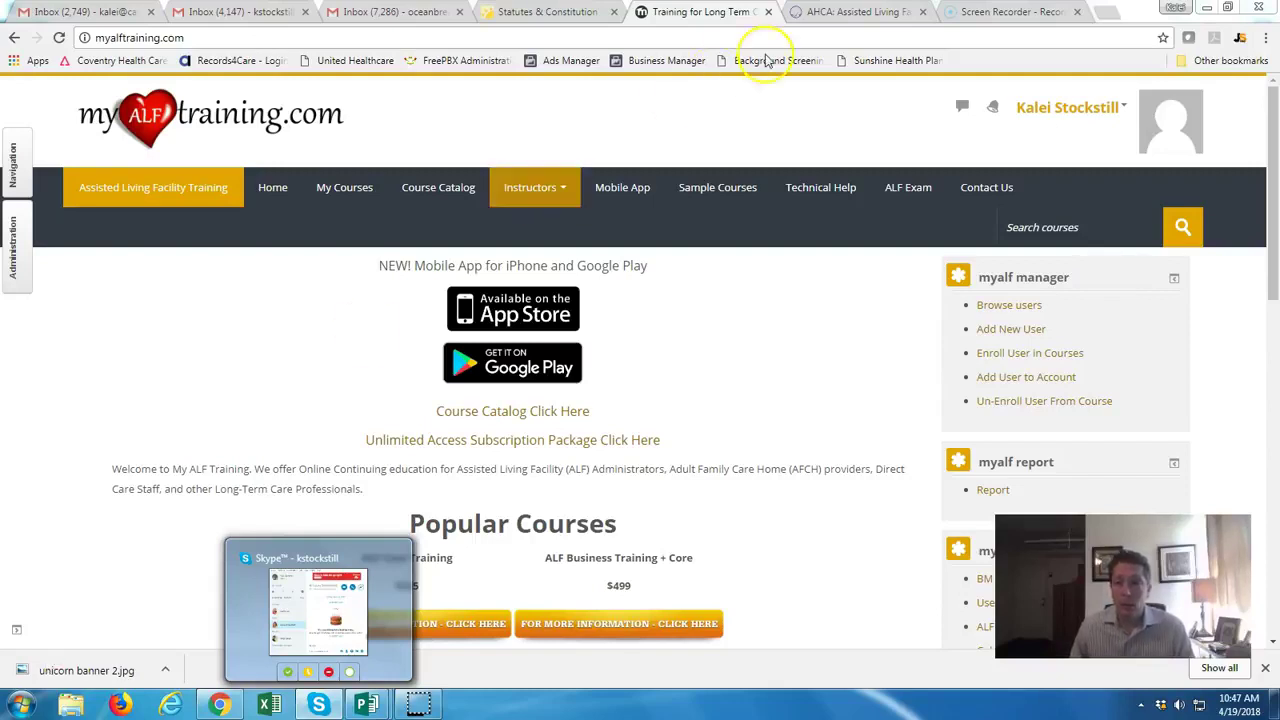
Step: Switch to the AHCA Assisted Living tab and go to the agency home page via its logo
{"action": "left_click", "coordinate": [848, 12]}
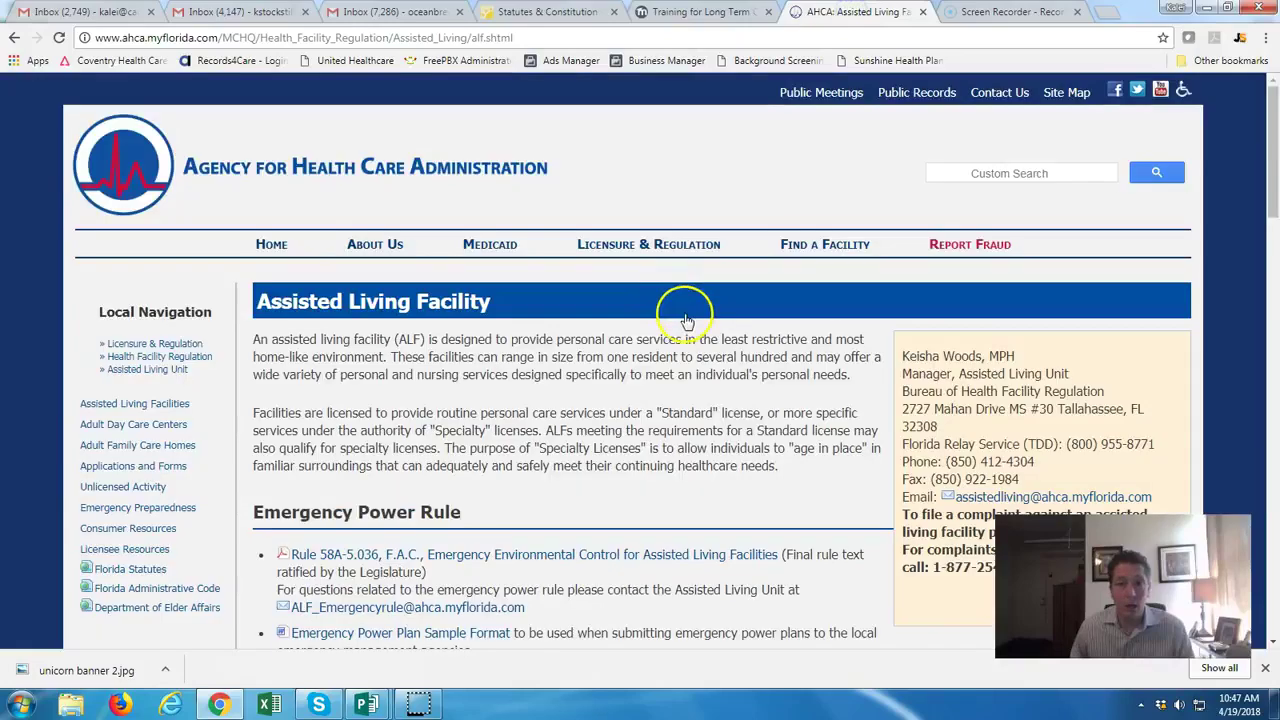
{"action": "left_click", "coordinate": [113, 173]}
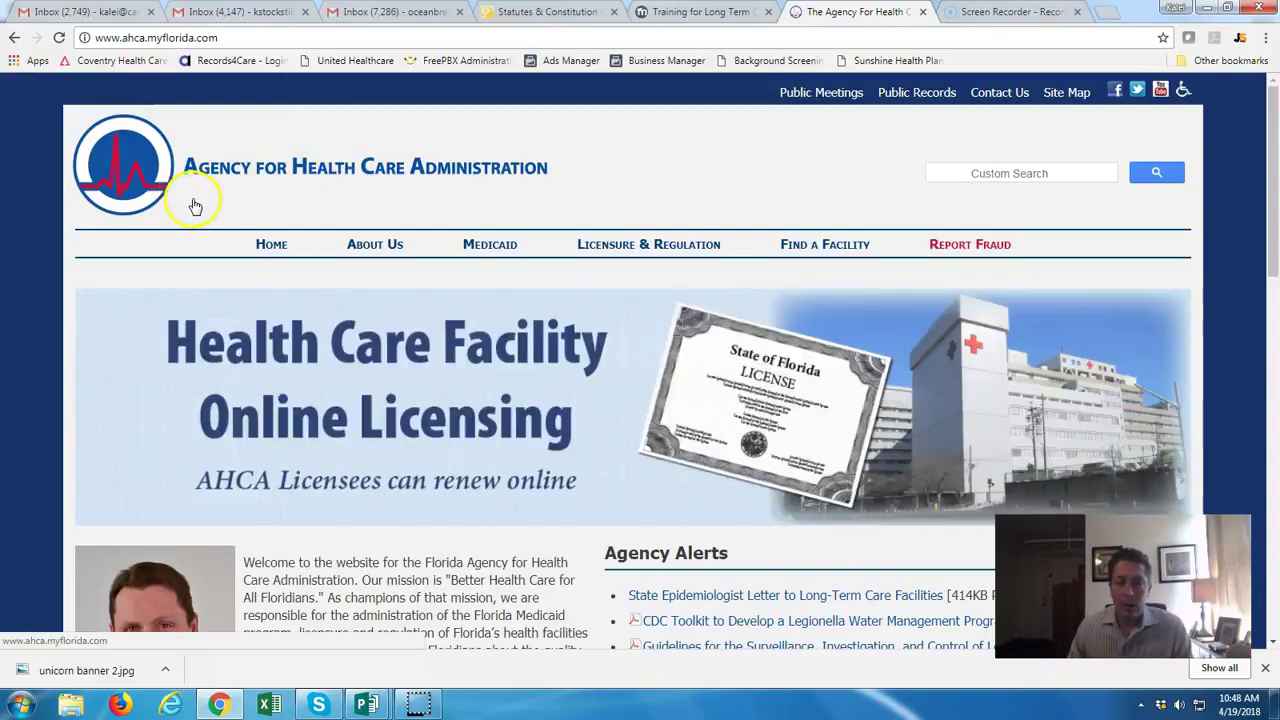
Step: Run a first AHCA site search for 'assisted living unit' and dismiss the results
{"action": "left_click", "coordinate": [1054, 172]}
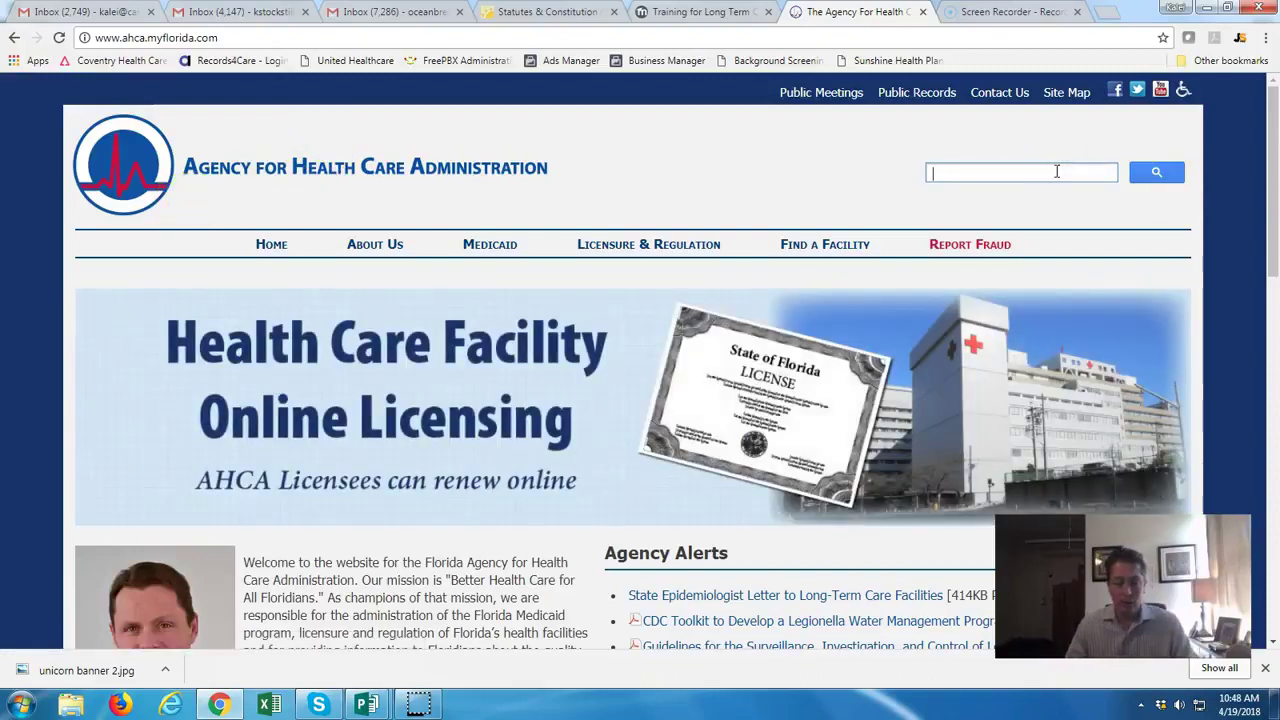
{"action": "type", "text": "assi"}
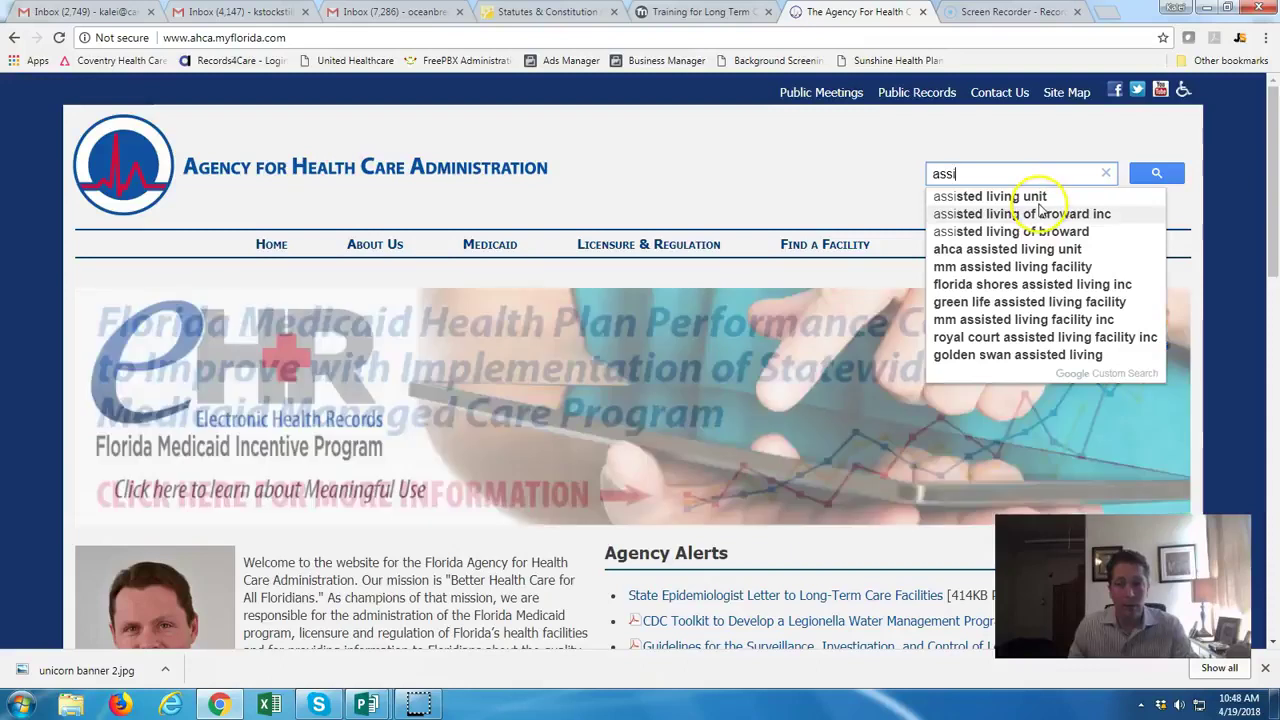
{"action": "left_click", "coordinate": [1038, 202]}
{"action": "left_click", "coordinate": [1155, 174]}
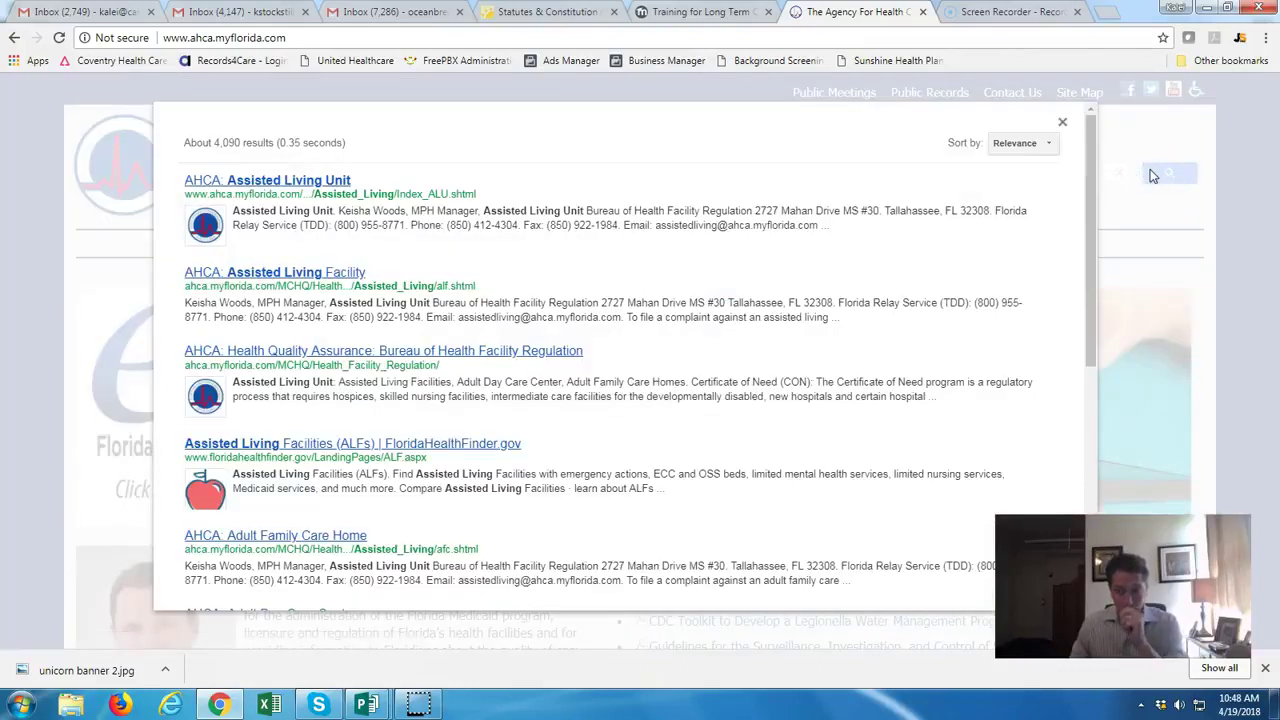
{"action": "left_click", "coordinate": [1030, 122]}
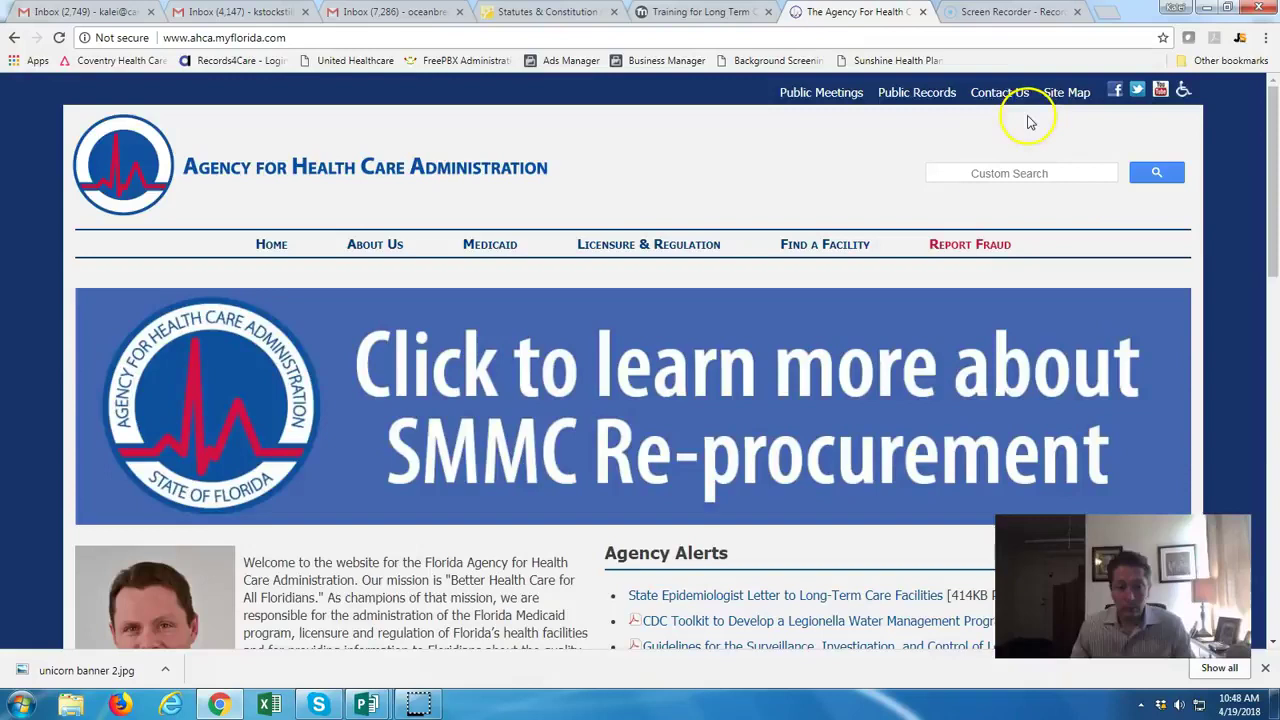
{"action": "left_click", "coordinate": [20, 705]}
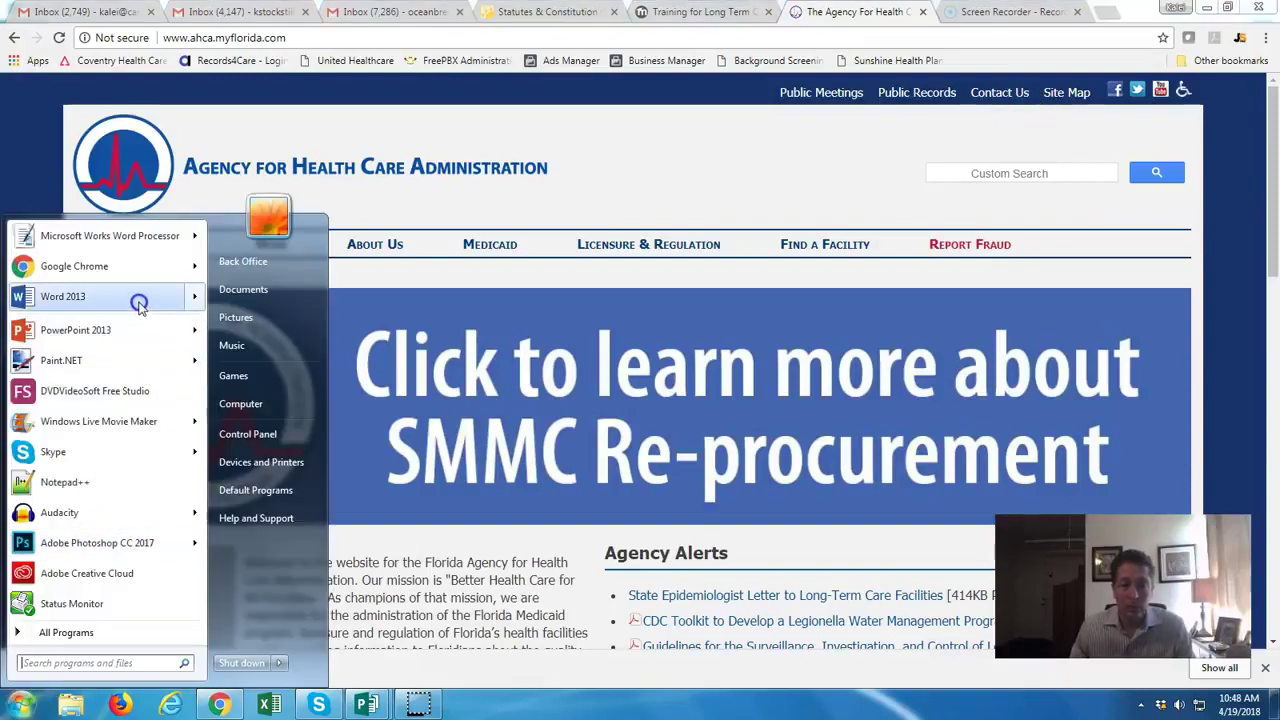
{"action": "mouse_move", "coordinate": [155, 305]}
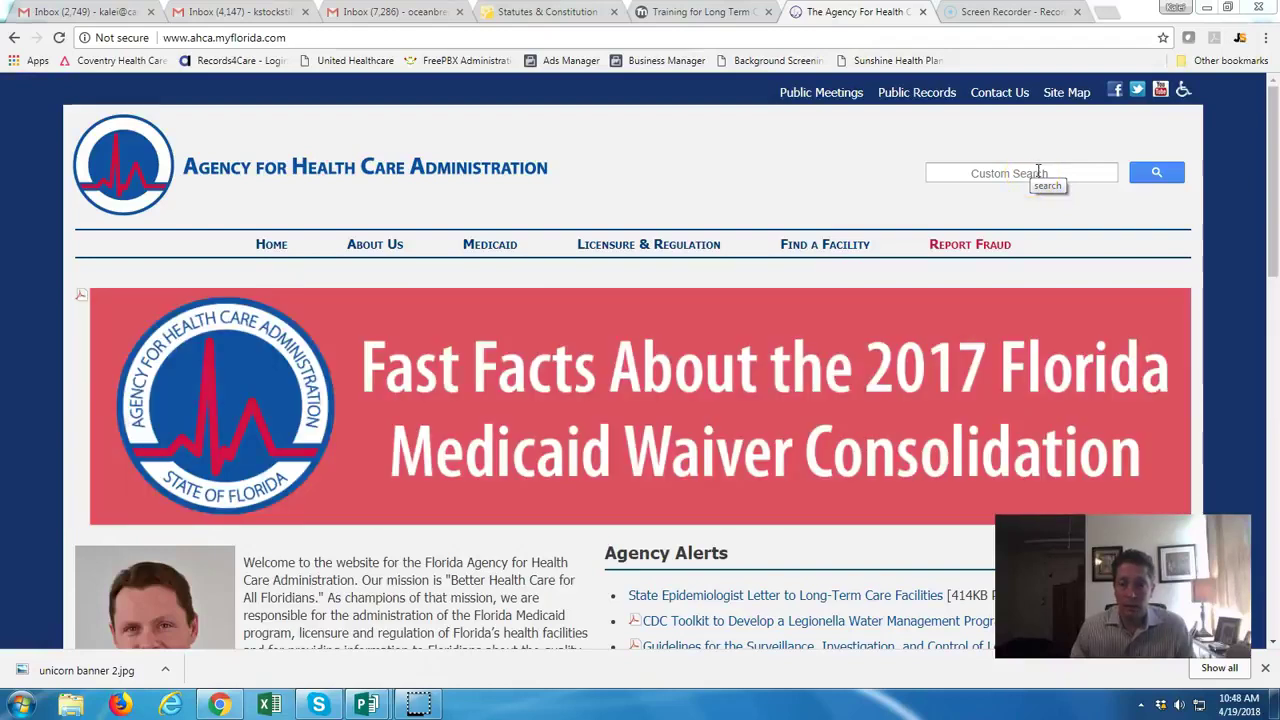
Step: Search the site again for 'assisted living unit' and open the 'AHCA: Assisted Living Unit' result
{"action": "left_click", "coordinate": [1066, 173]}
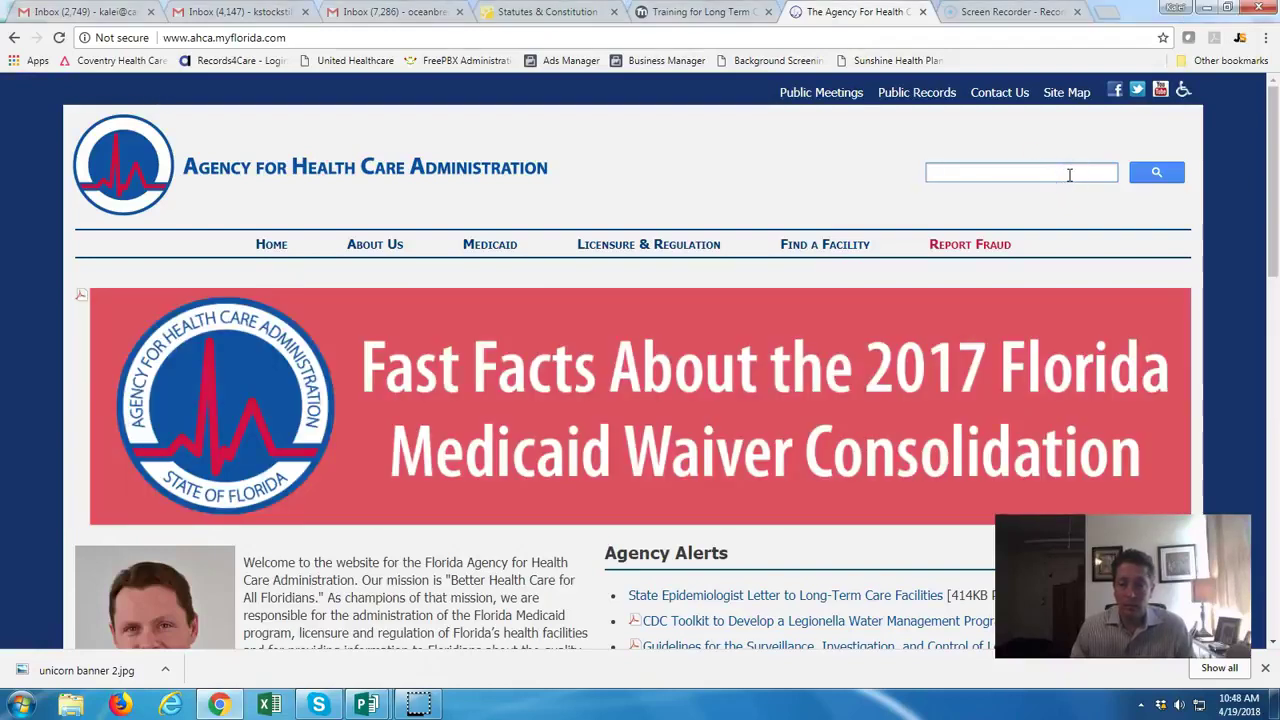
{"action": "type", "text": "a"}
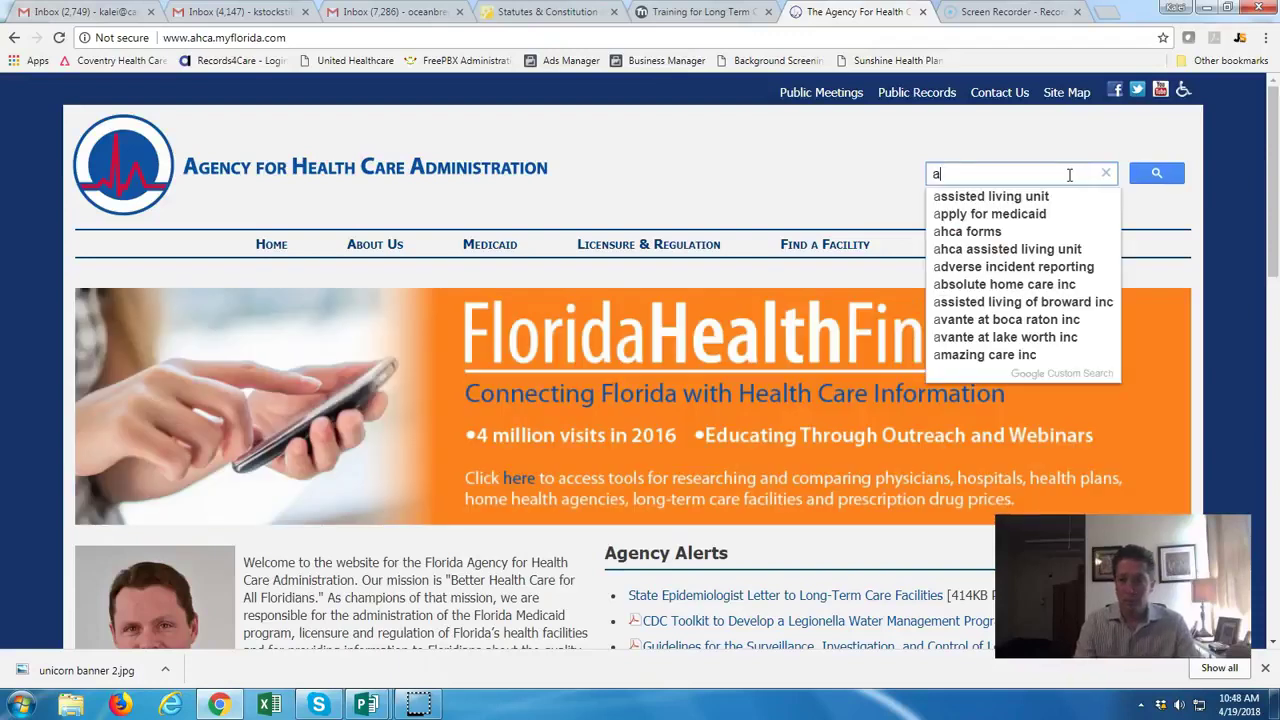
{"action": "type", "text": "ss"}
{"action": "left_click", "coordinate": [1040, 197]}
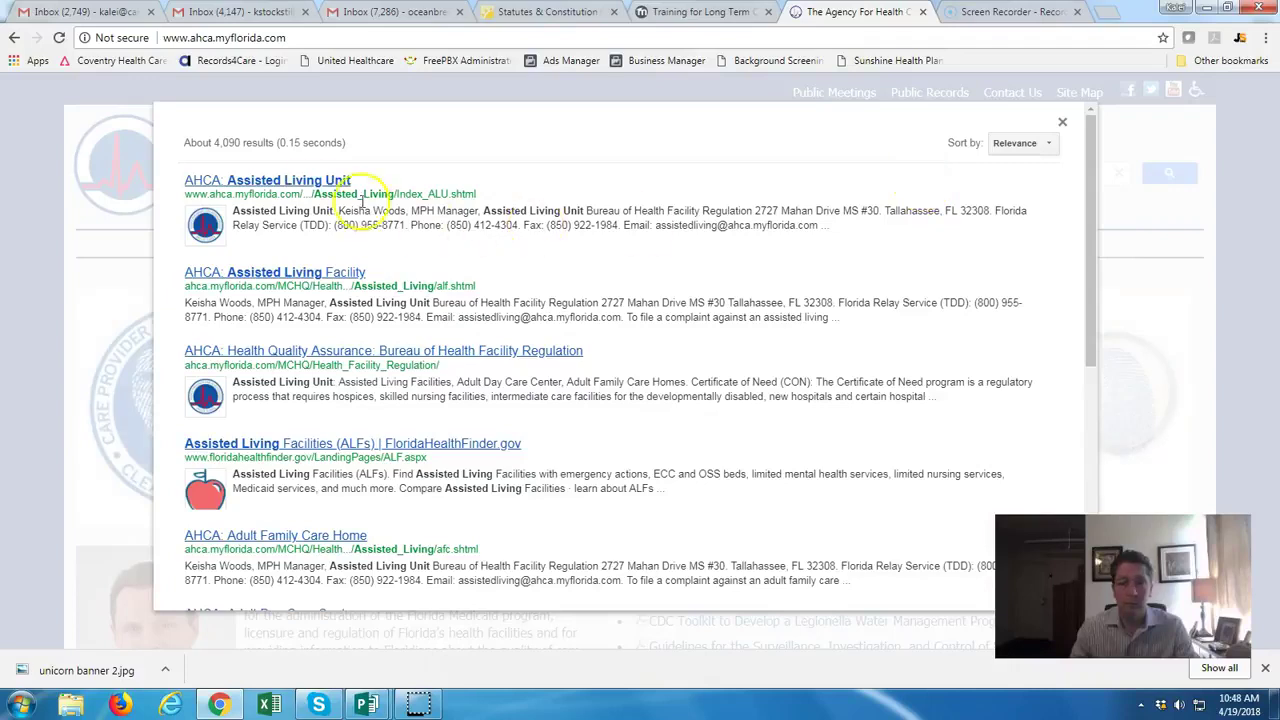
{"action": "left_click", "coordinate": [274, 181]}
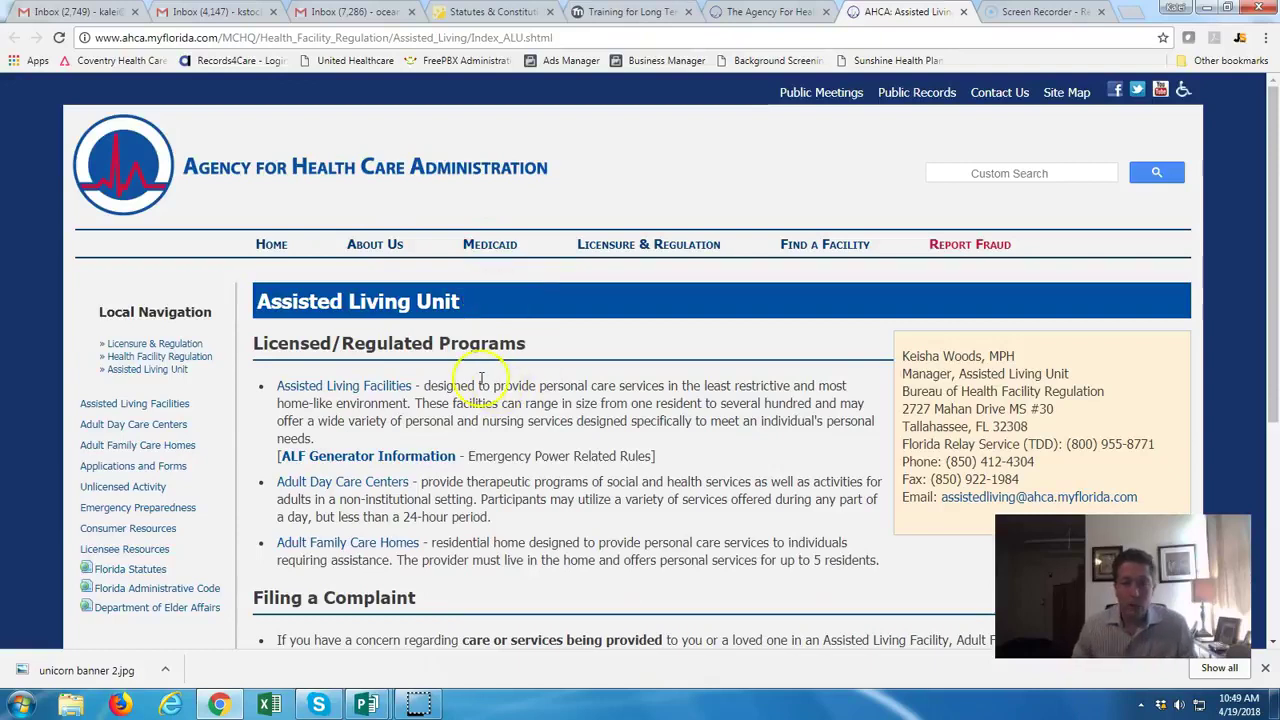
Step: Skim the Assisted Living Unit page, then open 'Applications and Forms' from the left navigation
{"action": "scroll", "coordinate": [634, 443], "scroll_direction": "down", "scroll_amount": 1}
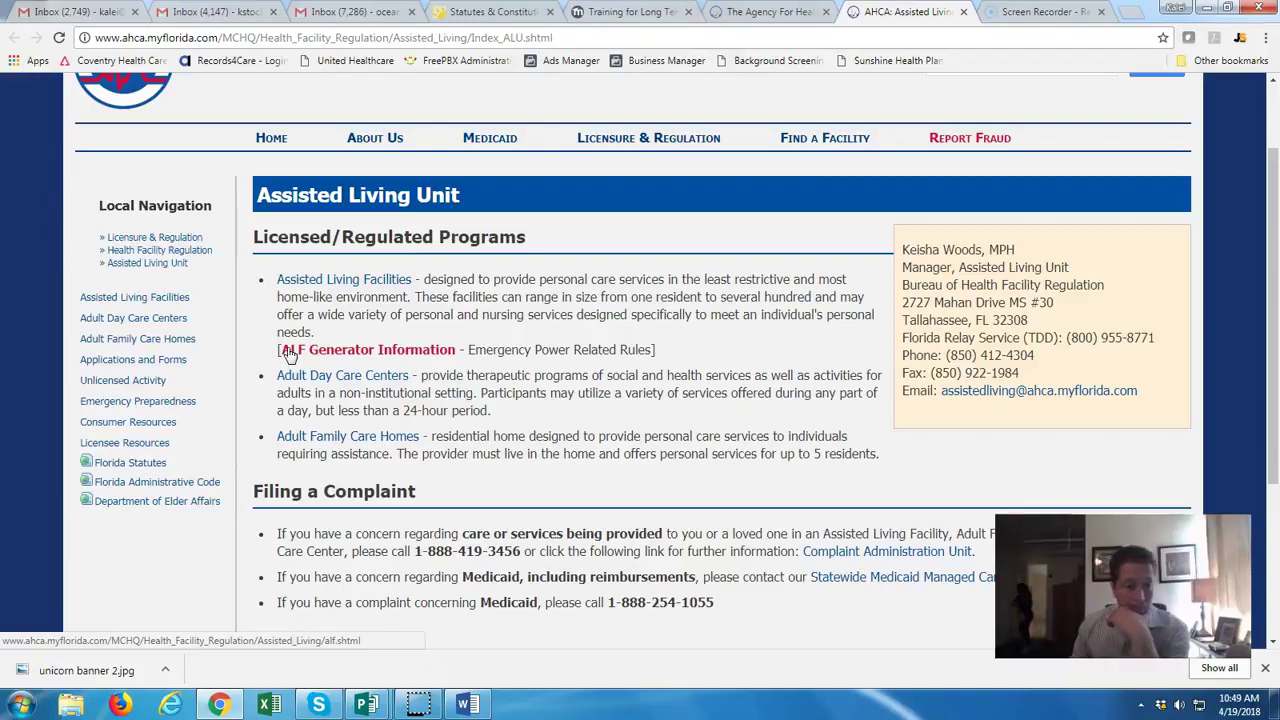
{"action": "scroll", "coordinate": [557, 400], "scroll_direction": "down", "scroll_amount": 3}
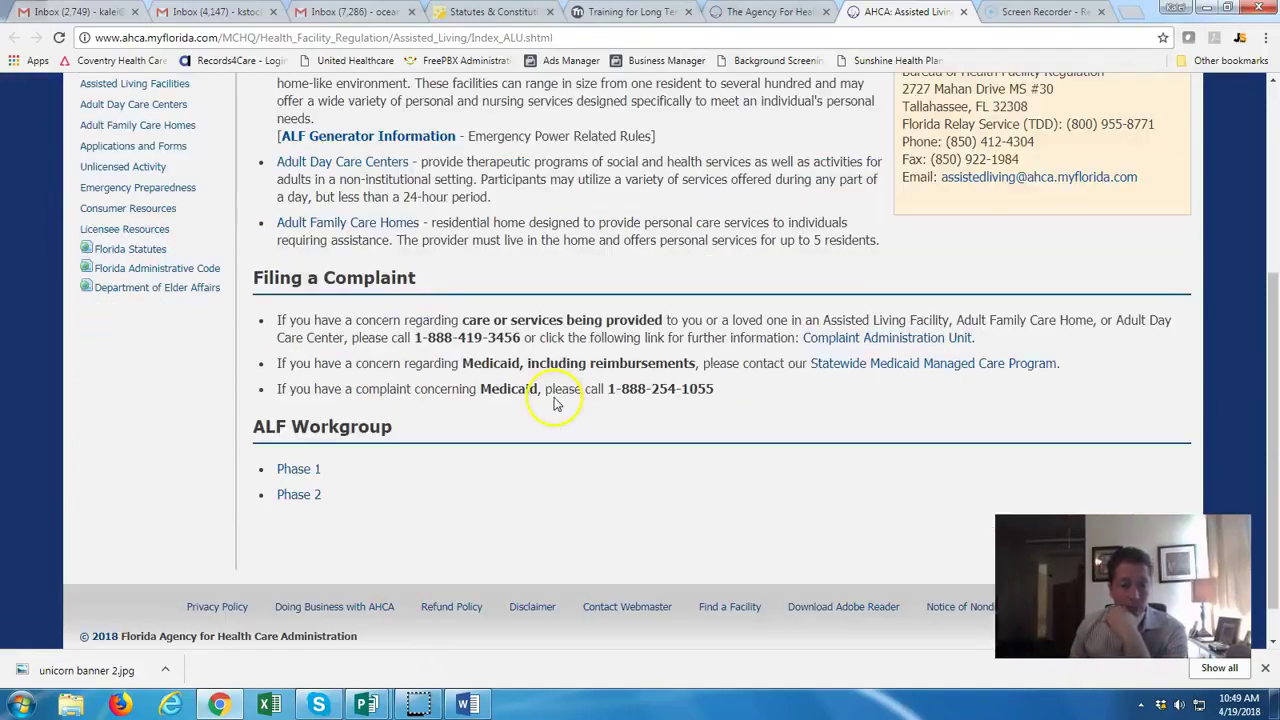
{"action": "scroll", "coordinate": [557, 400], "scroll_direction": "up", "scroll_amount": 5}
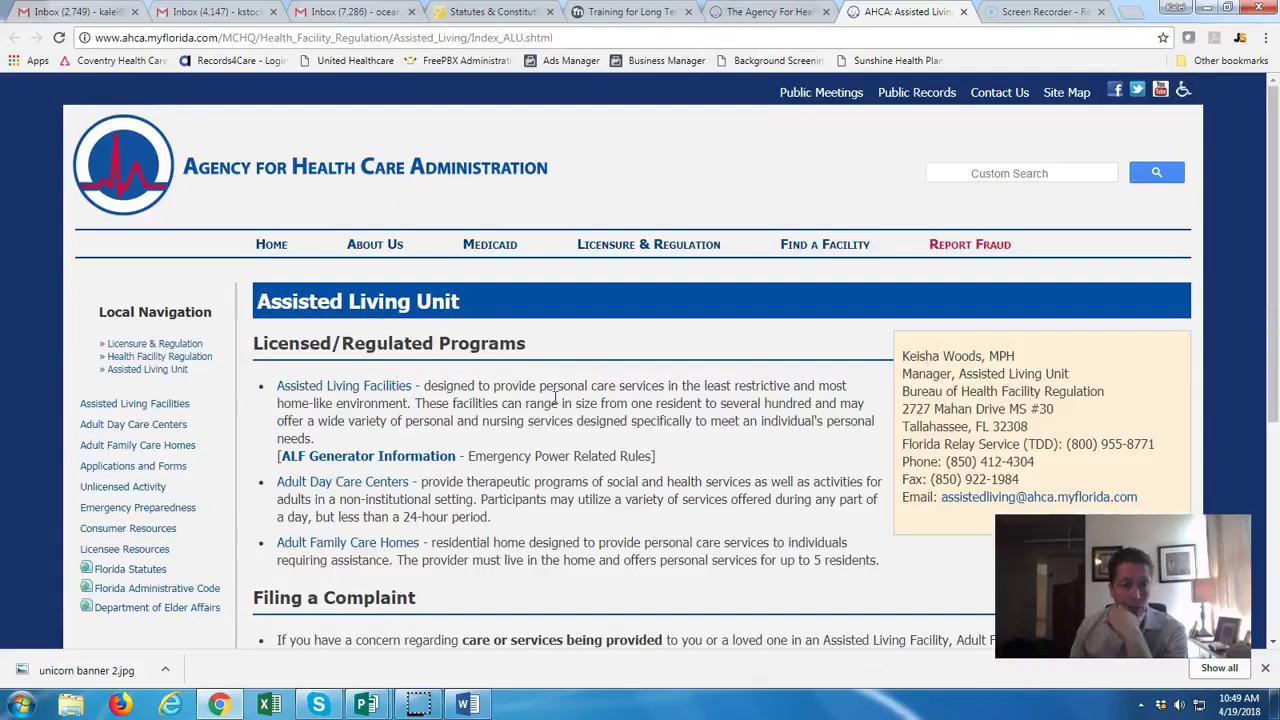
{"action": "left_click", "coordinate": [152, 468]}
{"action": "left_click", "coordinate": [155, 471]}
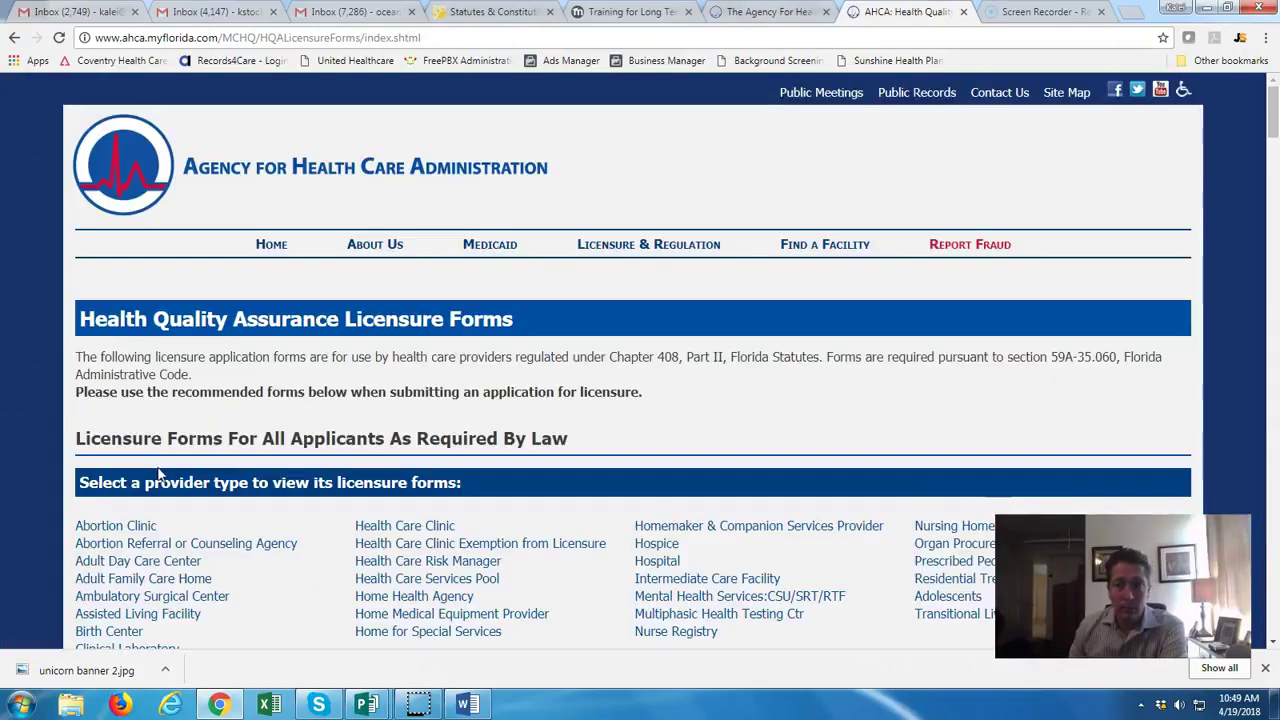
Step: Jump to the Assisted Living Facility section of Licensure Forms, showing the ALF Application Form and Checklist
{"action": "left_click", "coordinate": [167, 474]}
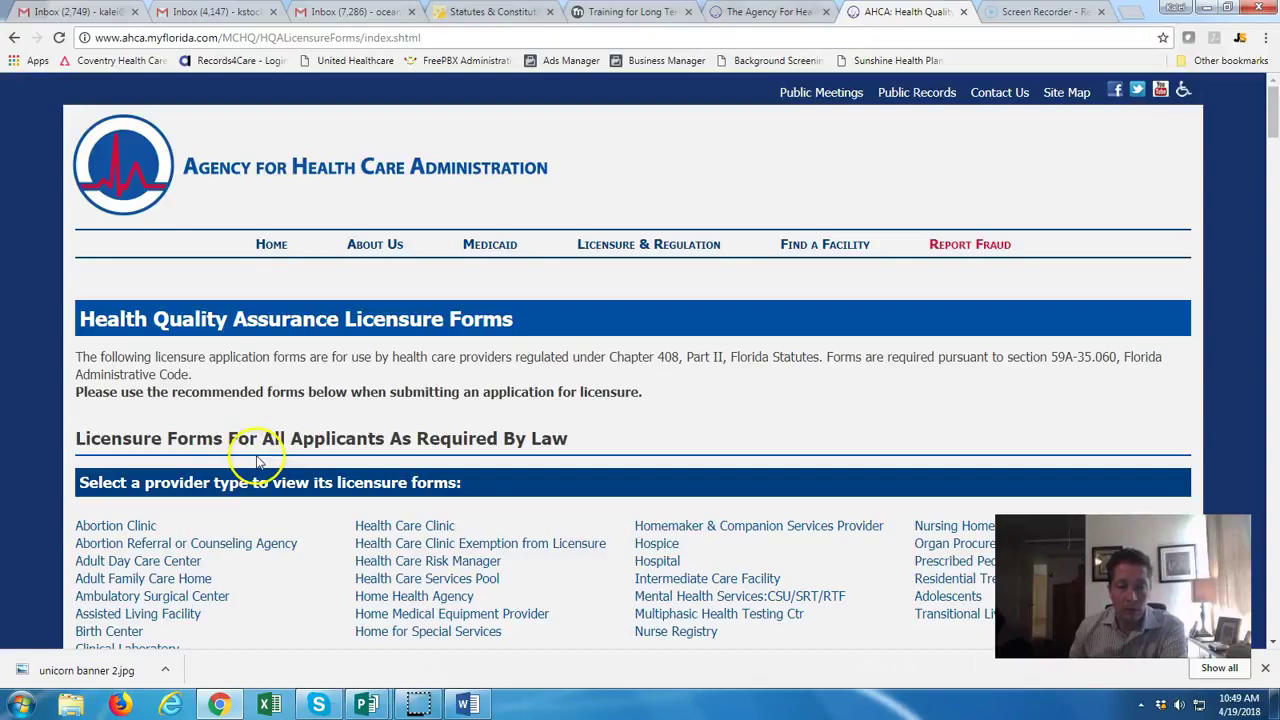
{"action": "scroll", "coordinate": [300, 460], "scroll_direction": "down", "scroll_amount": 2}
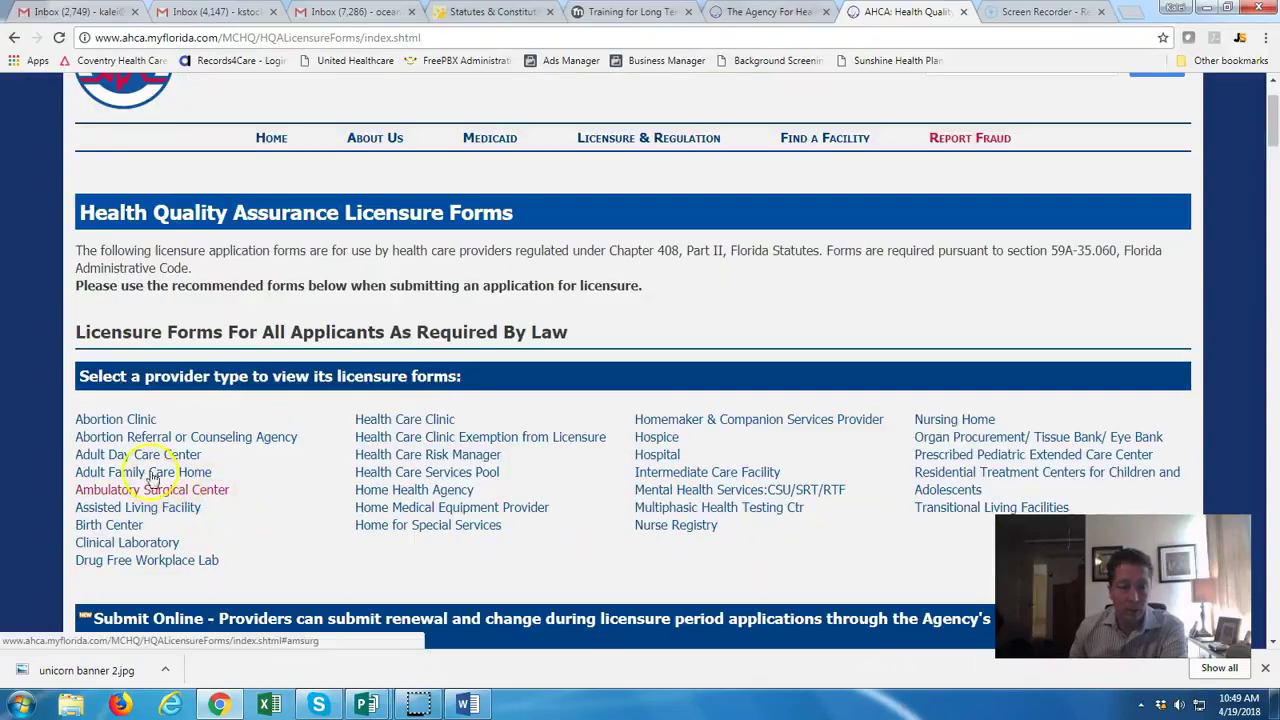
{"action": "left_click", "coordinate": [148, 507]}
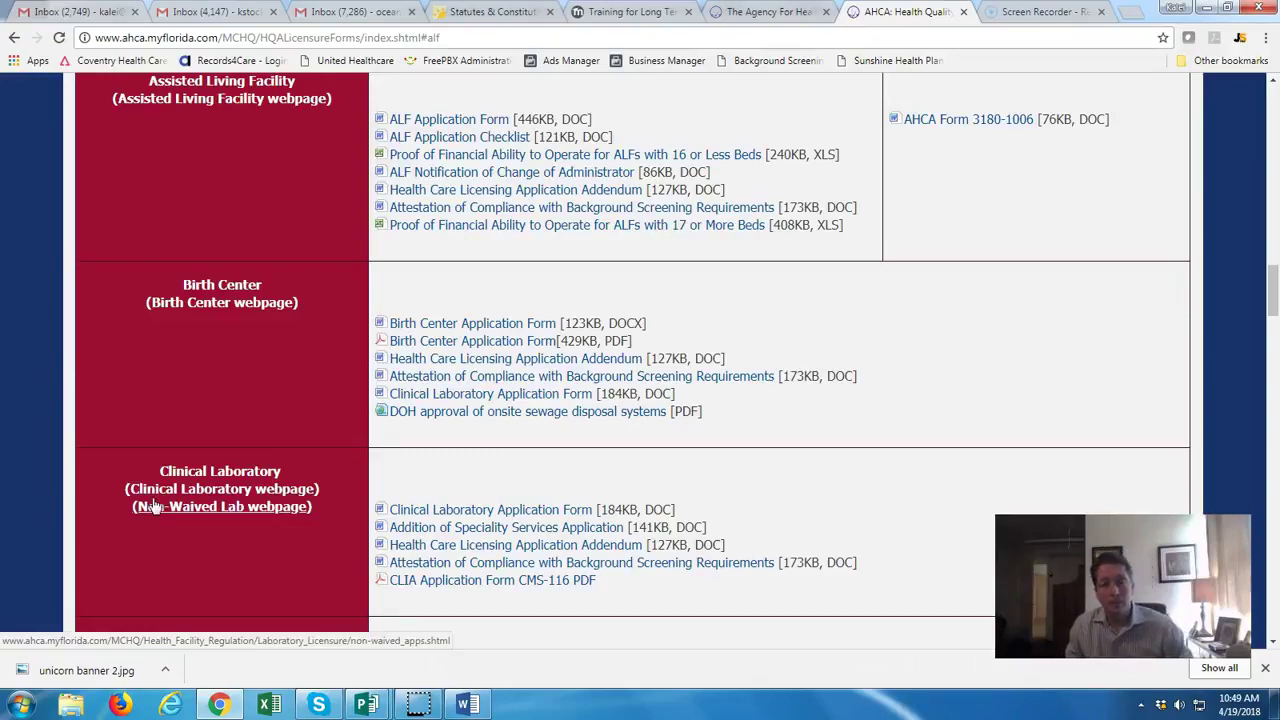
{"action": "scroll", "coordinate": [300, 330], "scroll_direction": "up", "scroll_amount": 1}
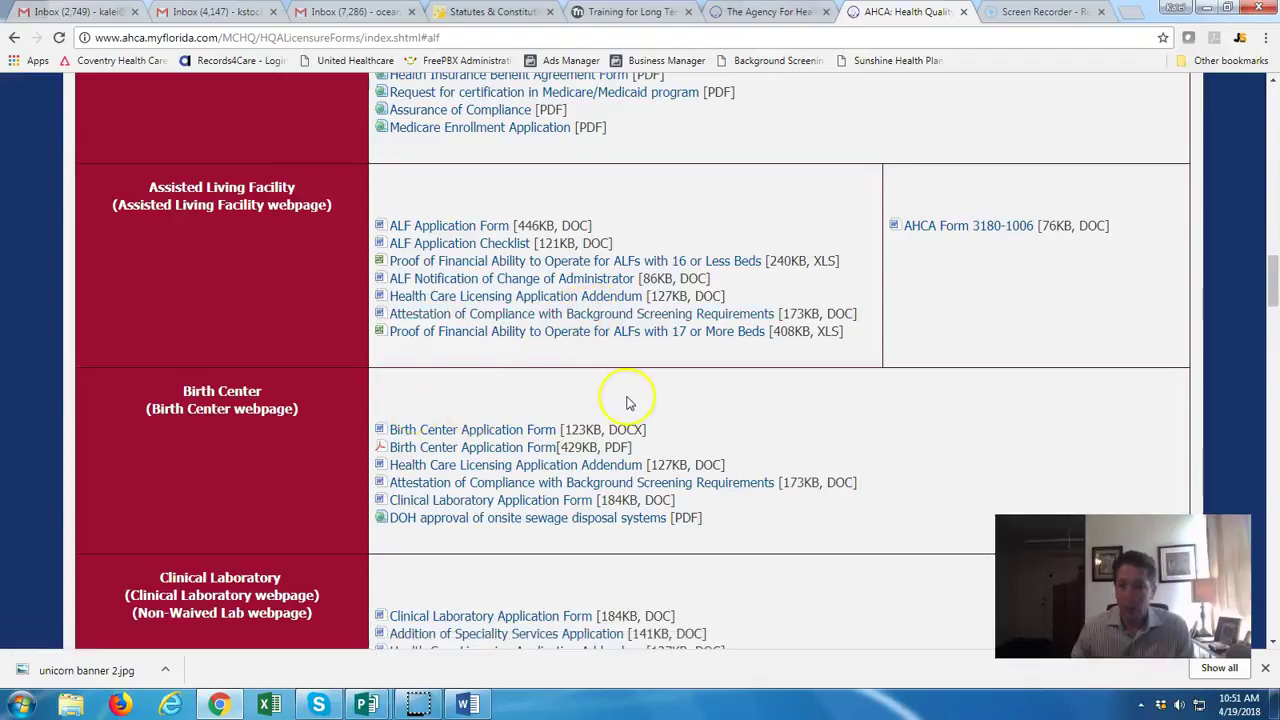
Step: Bring up the Word checklist, leave reading mode, and close the navigation pane
{"action": "left_click", "coordinate": [467, 705]}
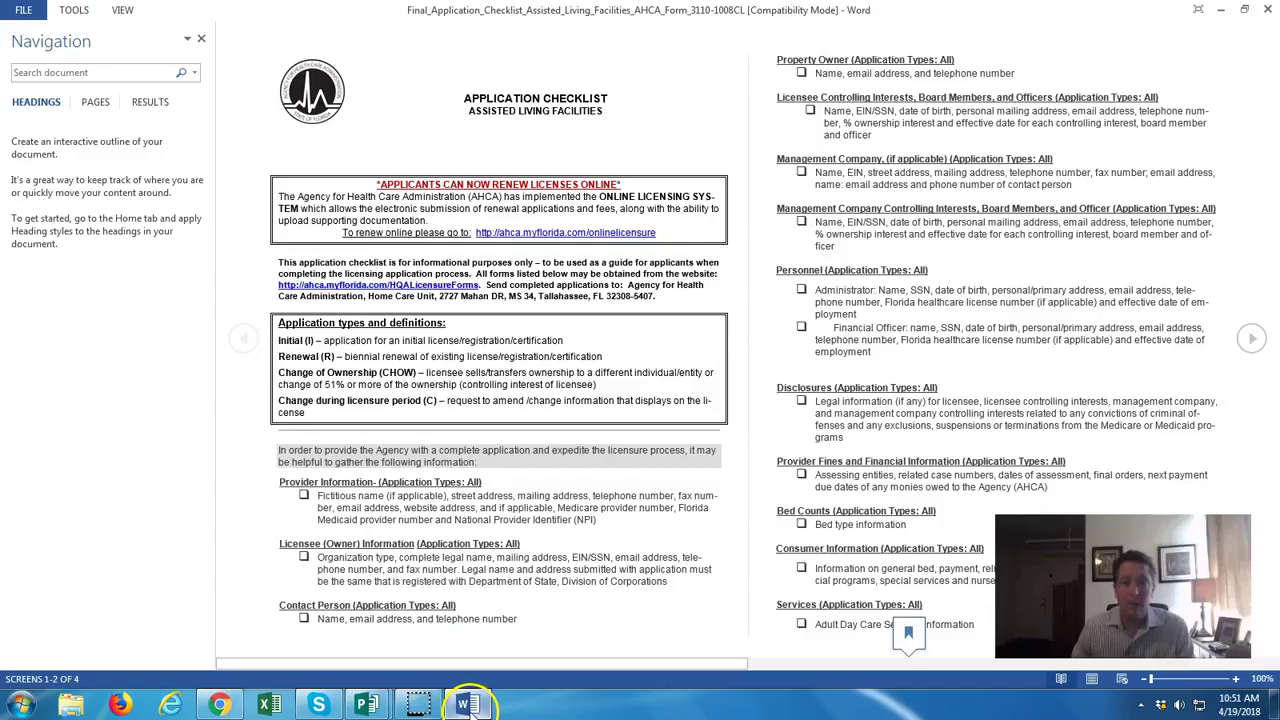
{"action": "left_click", "coordinate": [121, 11]}
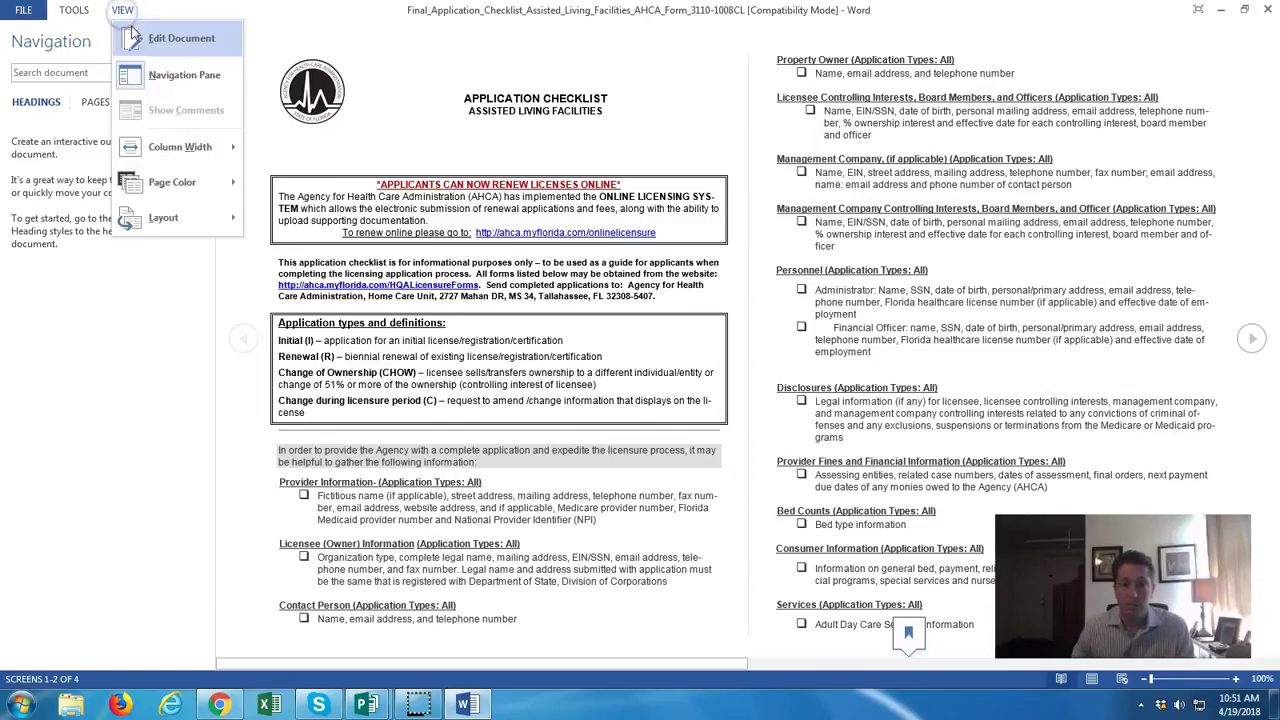
{"action": "left_click", "coordinate": [137, 36]}
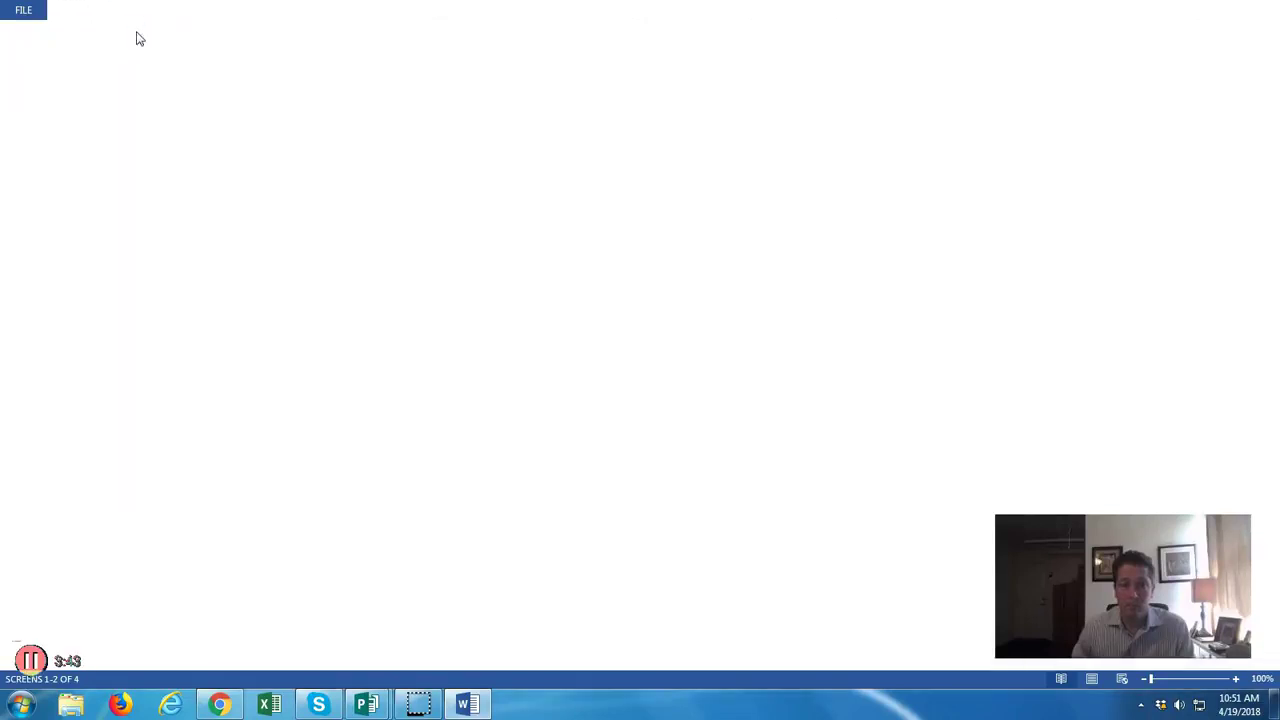
{"action": "left_click", "coordinate": [200, 157]}
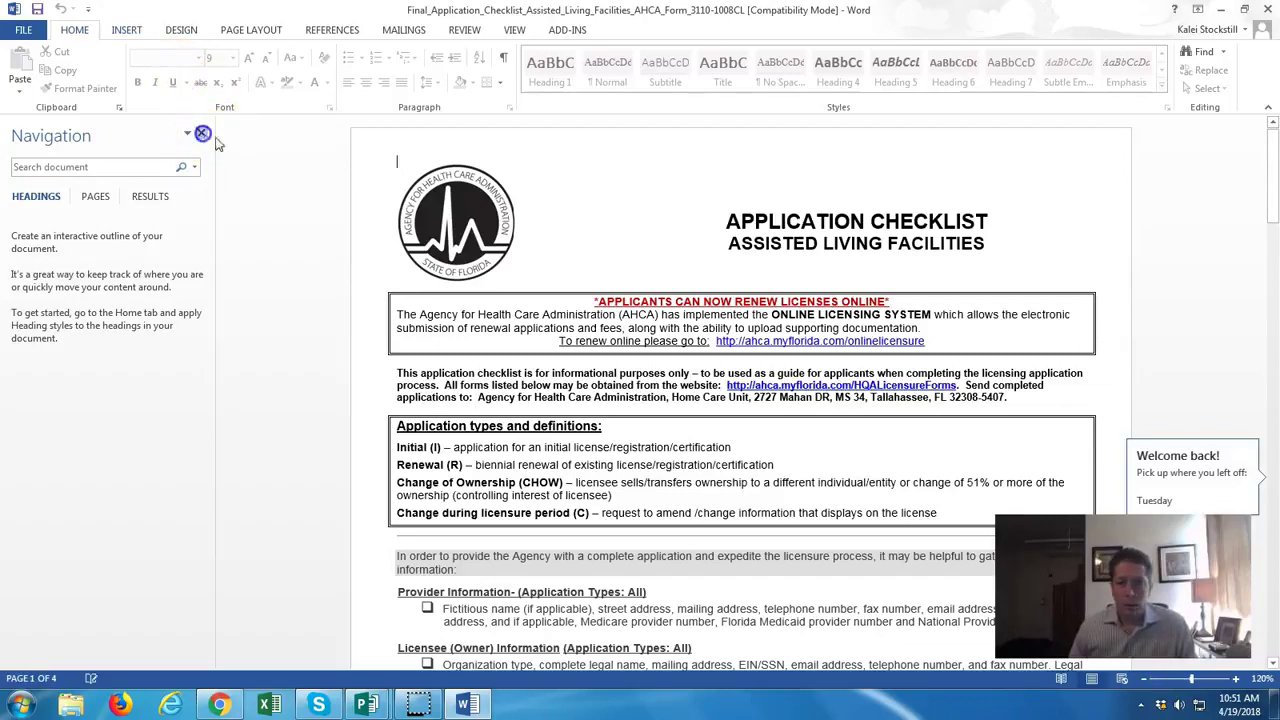
Step: Read down the checklist to the end, highlighting the Supporting Documents heading
{"action": "scroll", "coordinate": [943, 423], "scroll_direction": "down", "scroll_amount": 1}
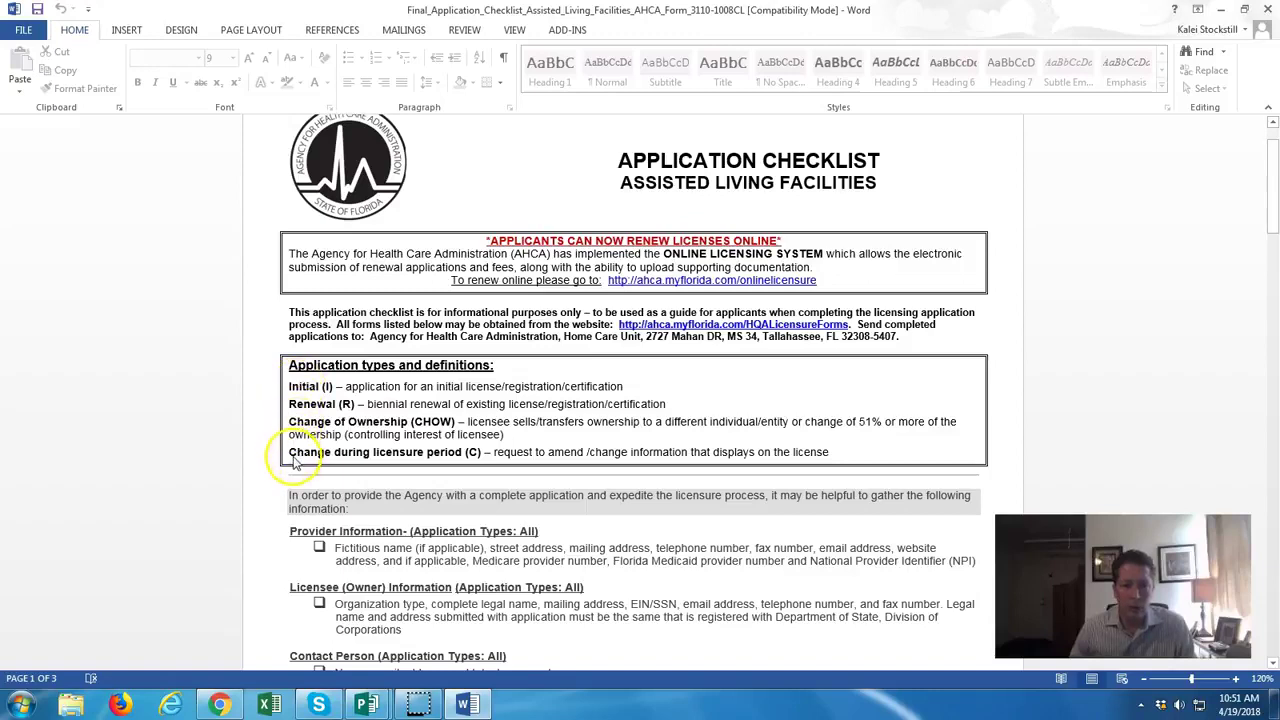
{"action": "scroll", "coordinate": [395, 450], "scroll_direction": "down", "scroll_amount": 3}
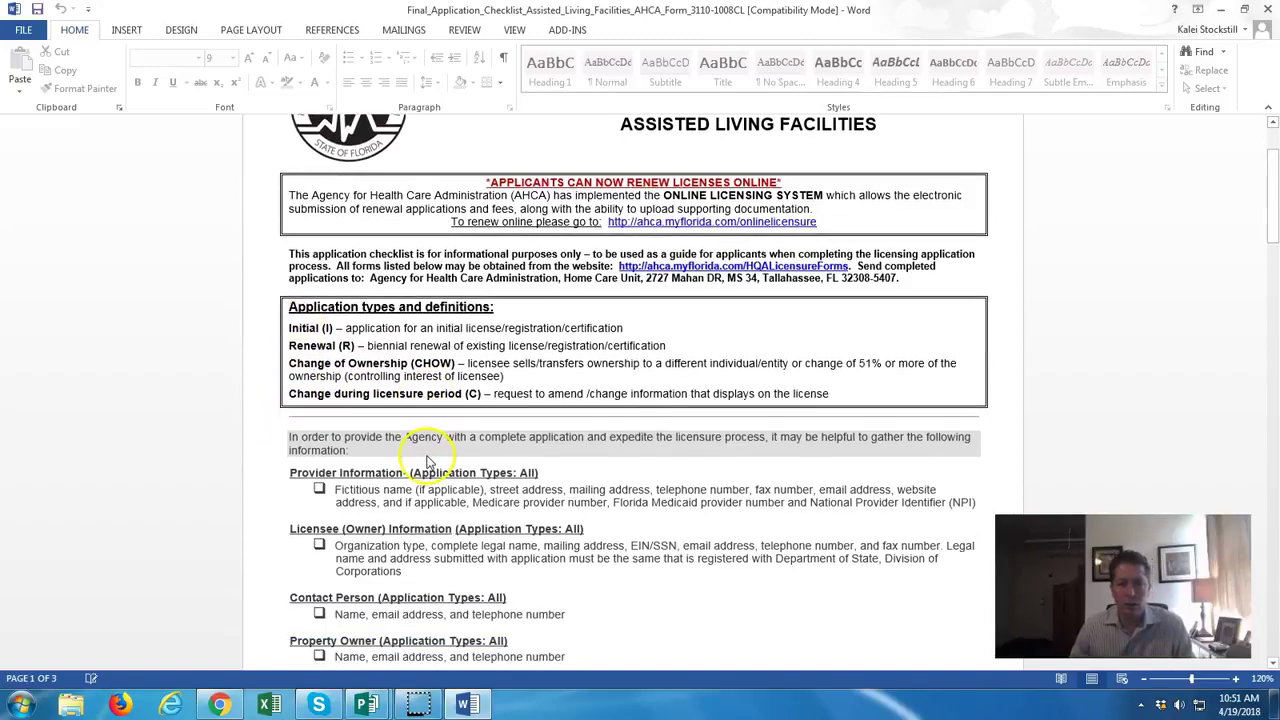
{"action": "scroll", "coordinate": [375, 420], "scroll_direction": "down", "scroll_amount": 1}
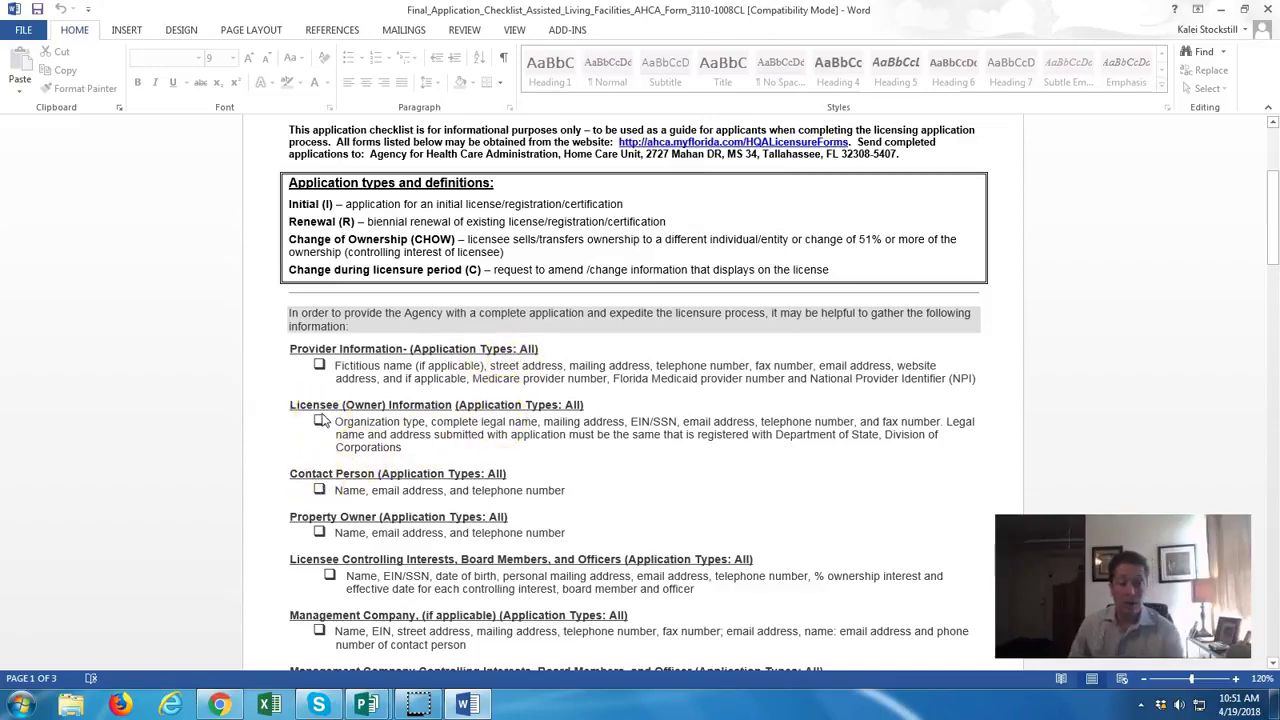
{"action": "scroll", "coordinate": [345, 405], "scroll_direction": "down", "scroll_amount": 3}
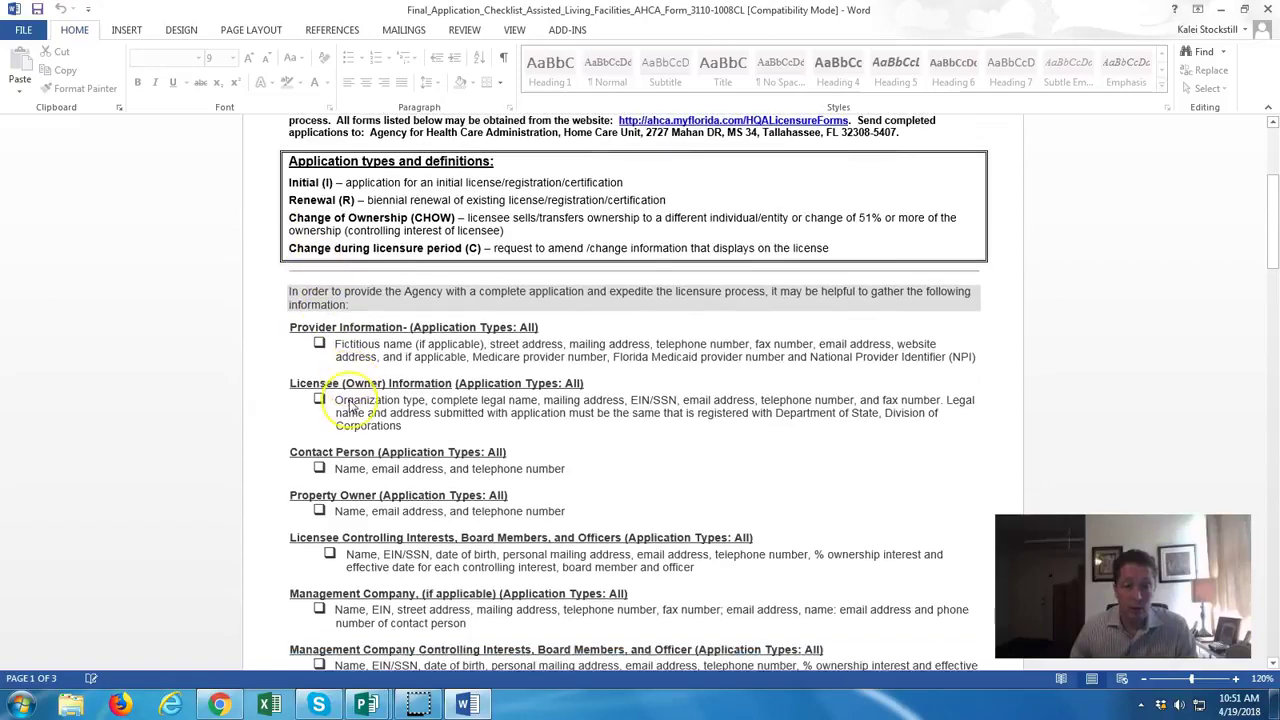
{"action": "scroll", "coordinate": [352, 405], "scroll_direction": "down", "scroll_amount": 1}
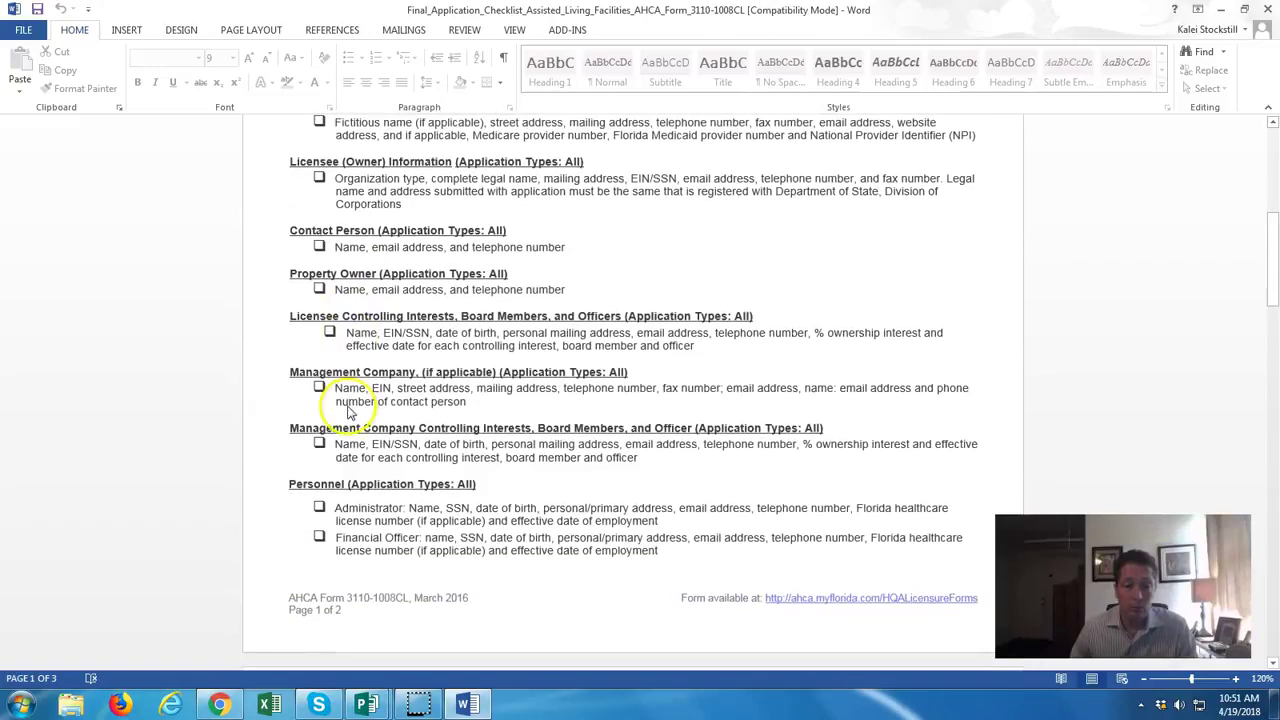
{"action": "scroll", "coordinate": [351, 402], "scroll_direction": "down", "scroll_amount": 1}
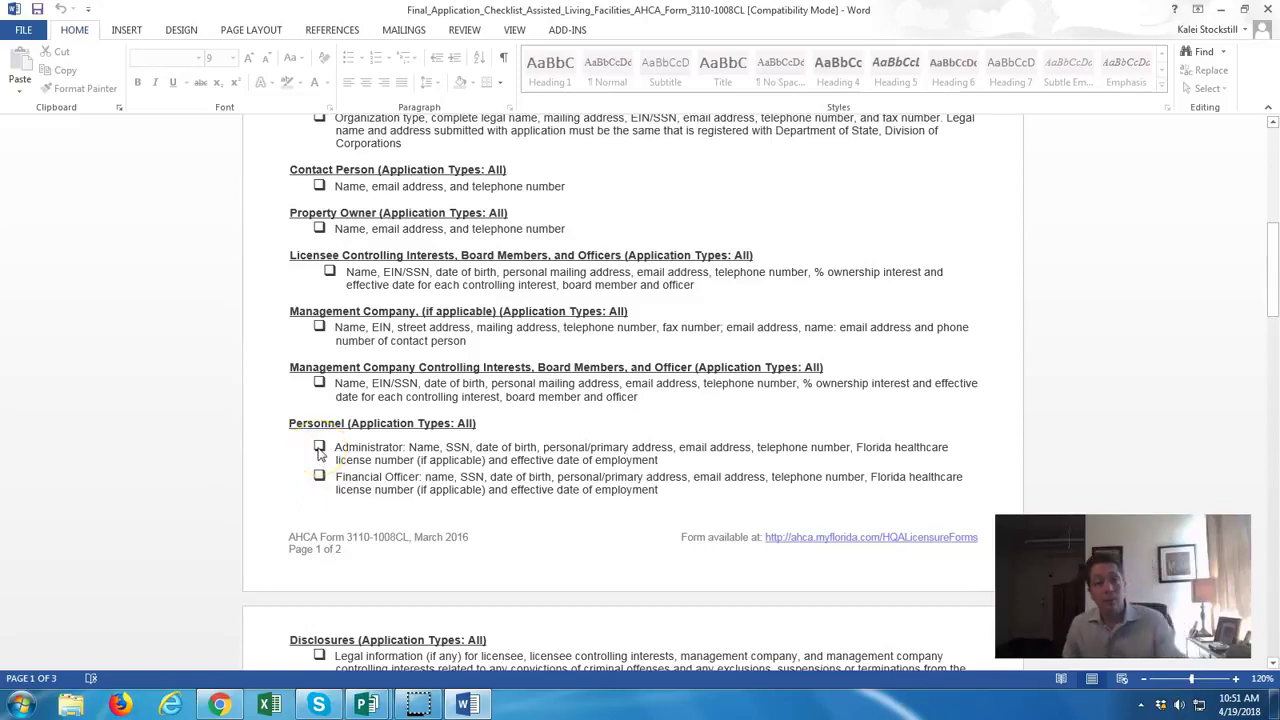
{"action": "scroll", "coordinate": [335, 320], "scroll_direction": "down", "scroll_amount": 1}
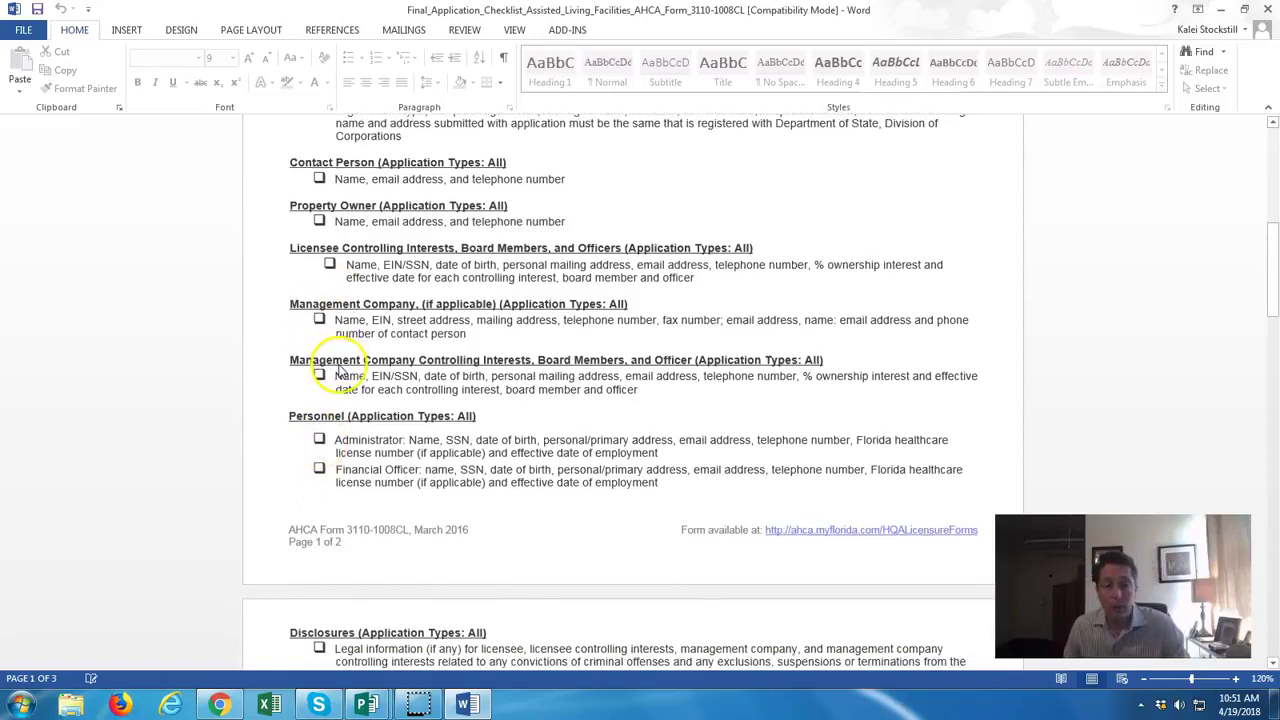
{"action": "scroll", "coordinate": [350, 390], "scroll_direction": "down", "scroll_amount": 3}
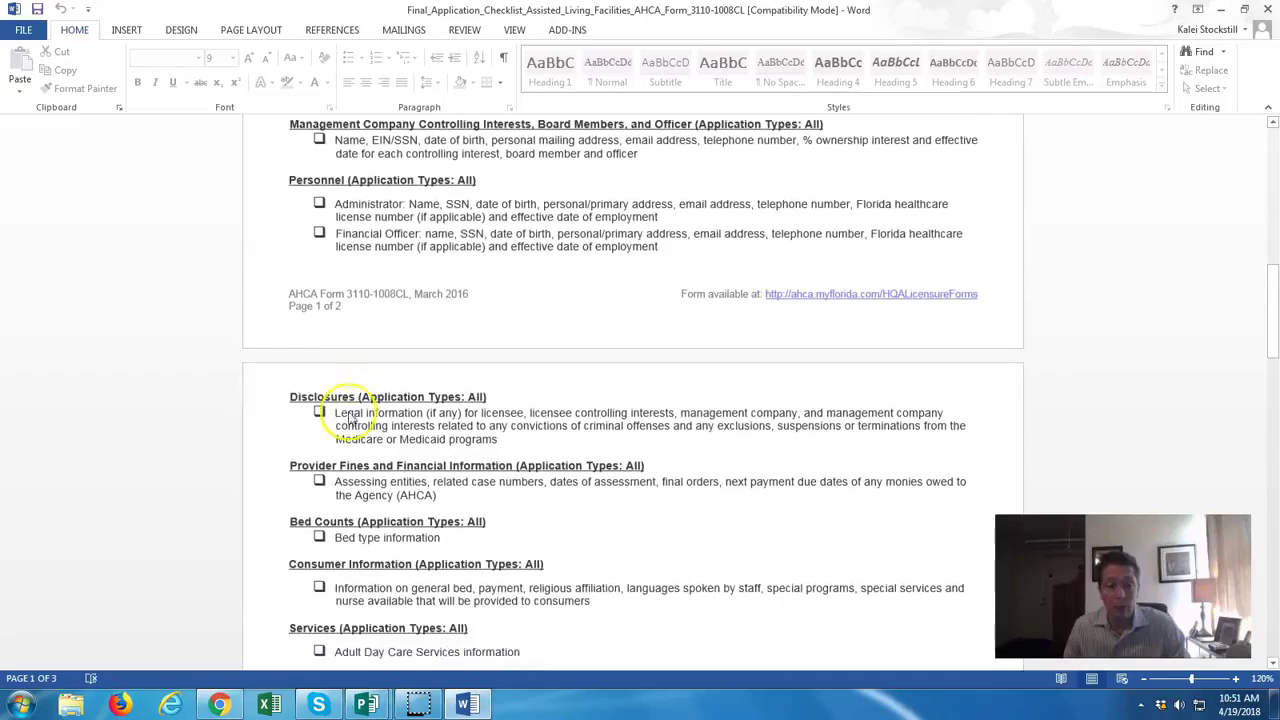
{"action": "scroll", "coordinate": [334, 403], "scroll_direction": "down", "scroll_amount": 1}
{"action": "scroll", "coordinate": [338, 428], "scroll_direction": "down", "scroll_amount": 3}
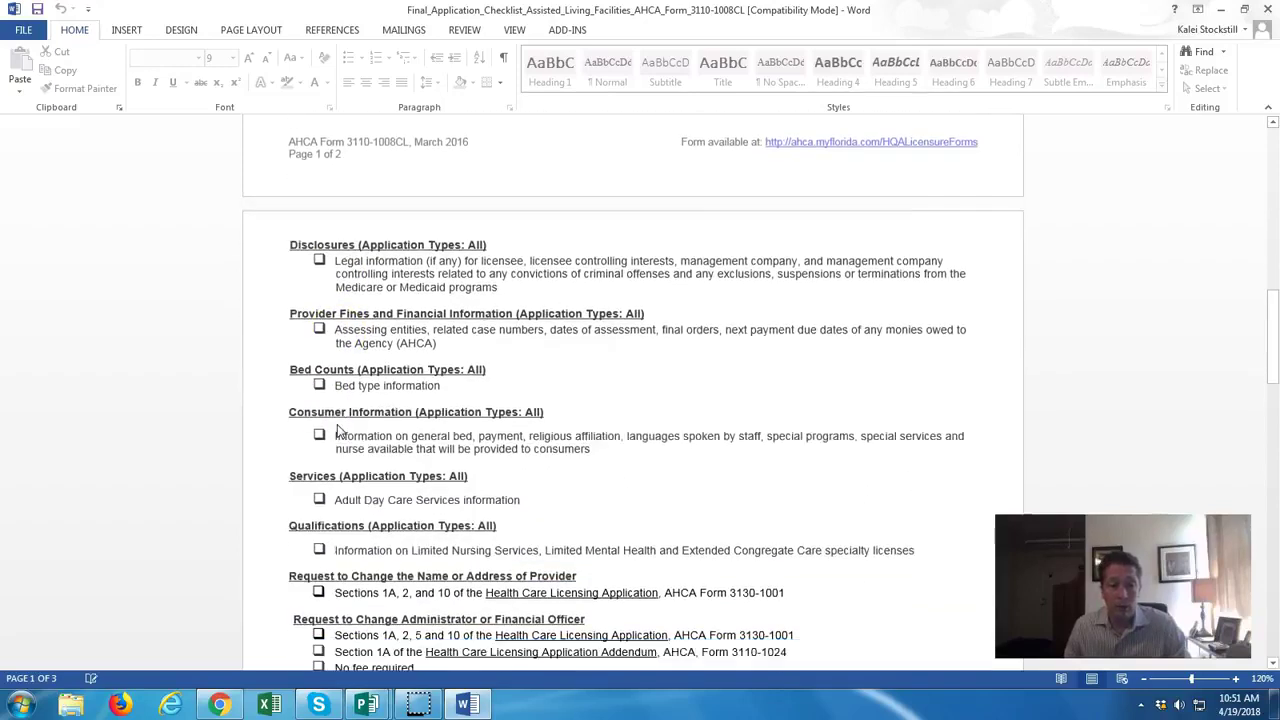
{"action": "scroll", "coordinate": [335, 425], "scroll_direction": "down", "scroll_amount": 4}
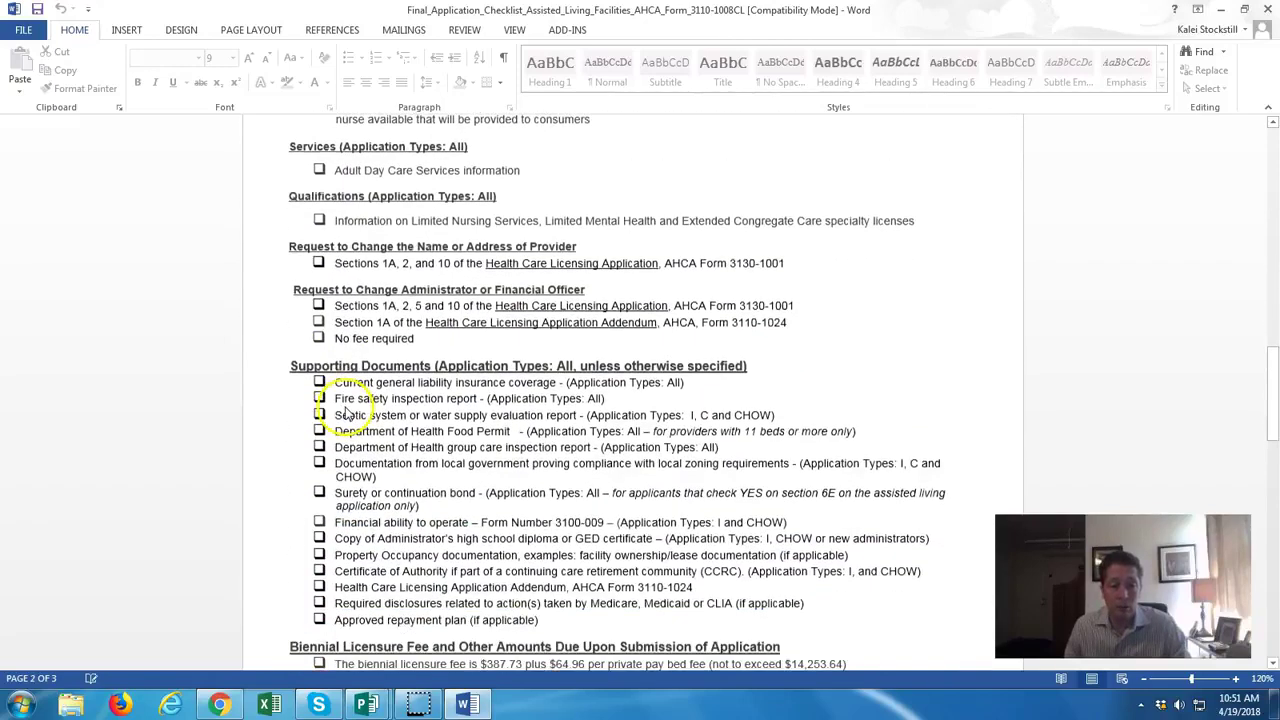
{"action": "double_click", "coordinate": [292, 361]}
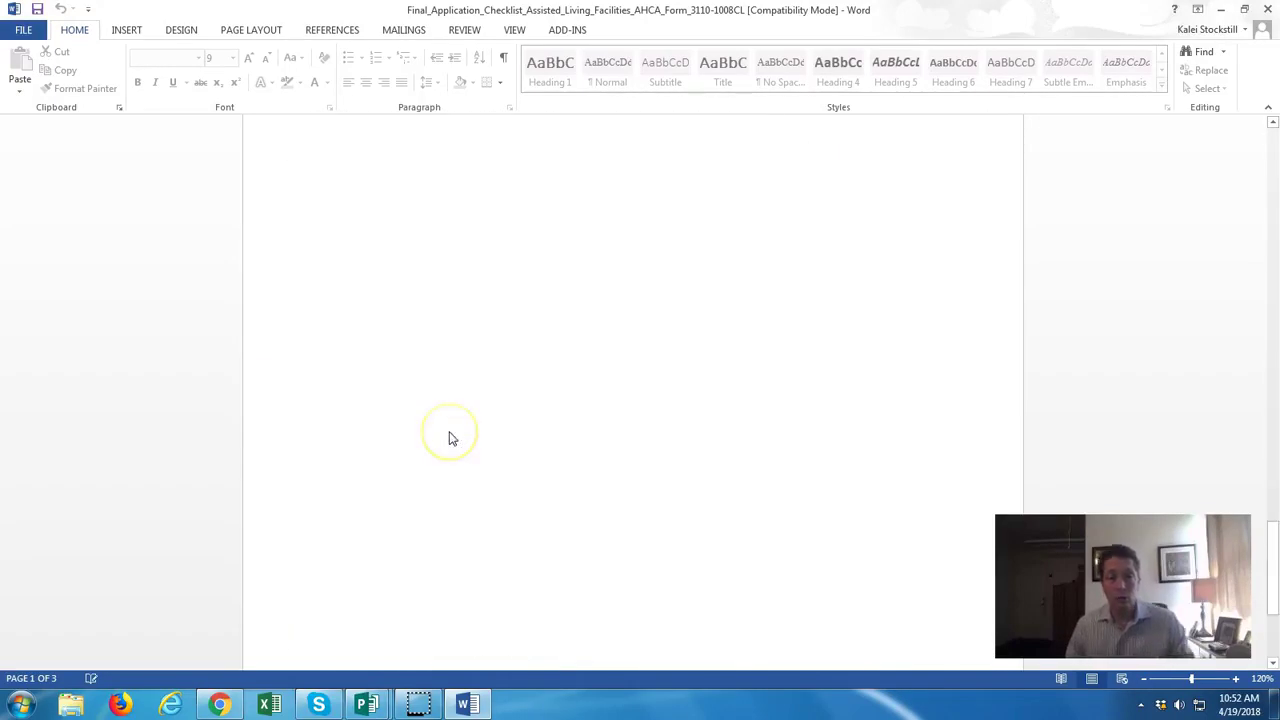
{"action": "scroll", "coordinate": [450, 437], "scroll_direction": "up", "scroll_amount": 12}
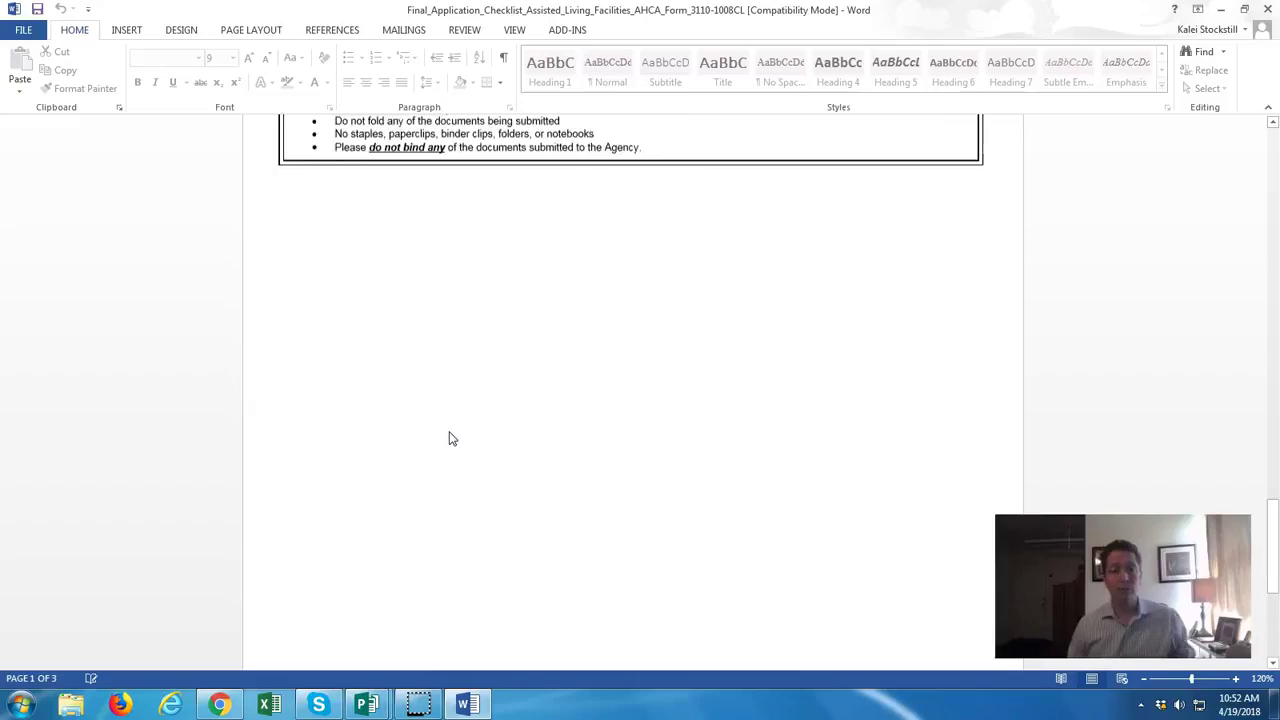
{"action": "scroll", "coordinate": [450, 437], "scroll_direction": "up", "scroll_amount": 1}
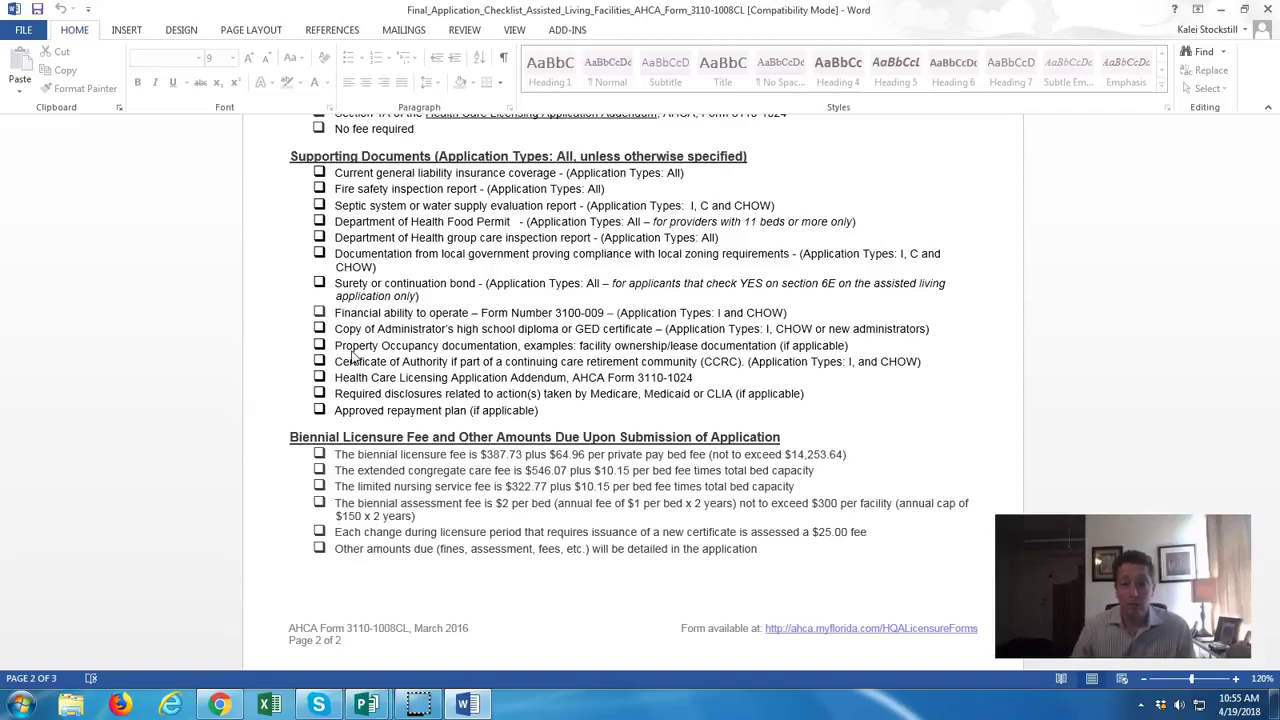
Step: Open Application_Assisted_Living_Facility_Recommended from FILE > Open's recent documents
{"action": "left_click", "coordinate": [22, 32]}
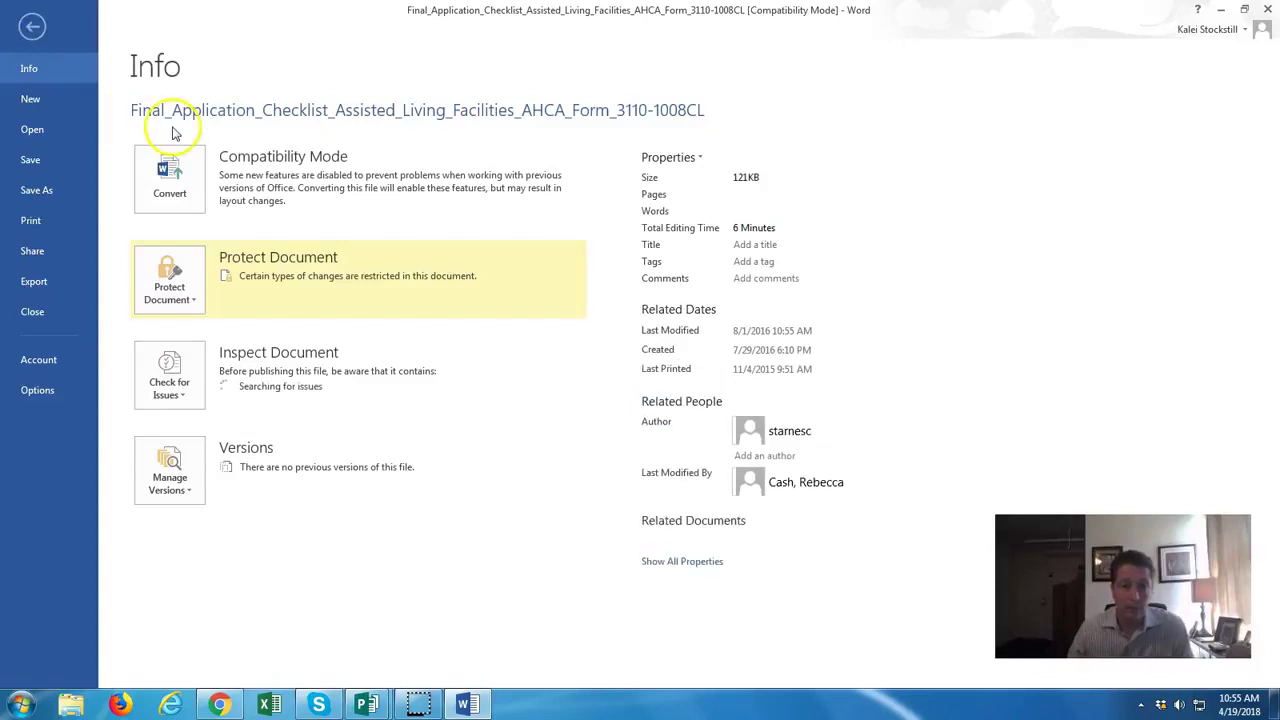
{"action": "left_click", "coordinate": [32, 134]}
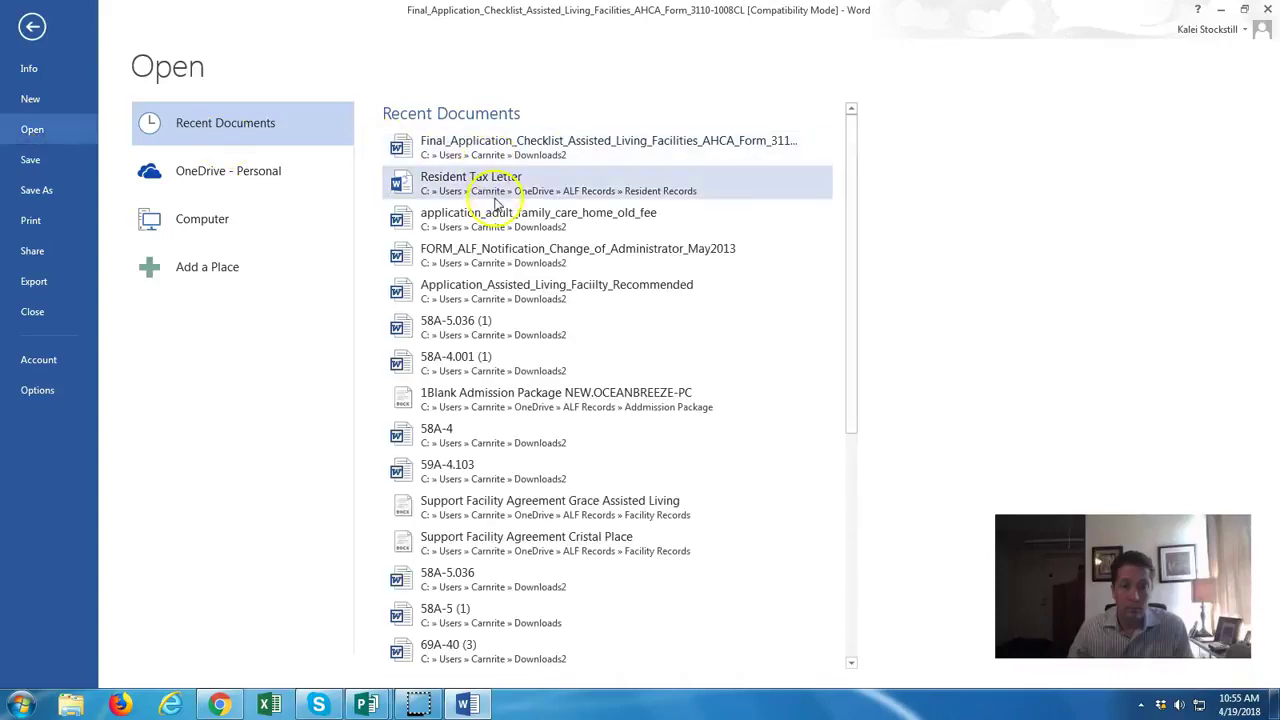
{"action": "left_click", "coordinate": [498, 290]}
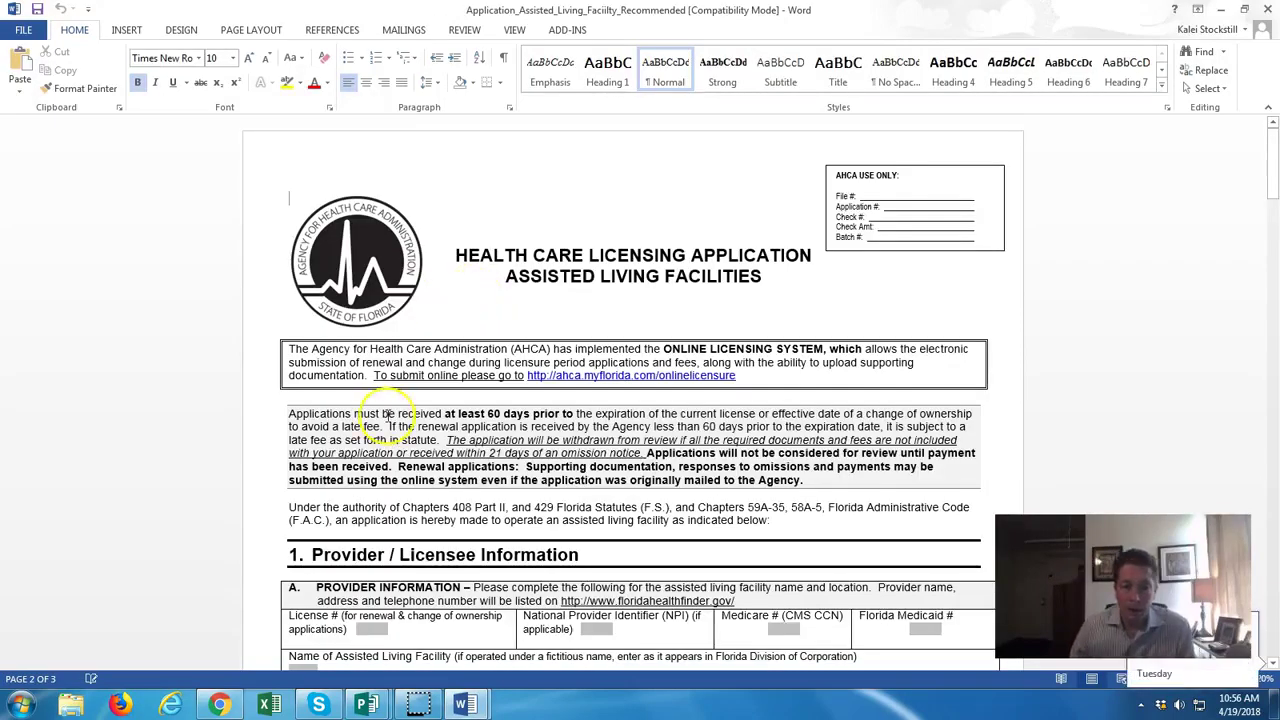
Step: Scroll through Section 1 parts A–D, pointing out the NO choice in Section D, to Section 2
{"action": "scroll", "coordinate": [385, 425], "scroll_direction": "down", "scroll_amount": 4}
{"action": "scroll", "coordinate": [390, 425], "scroll_direction": "down", "scroll_amount": 2}
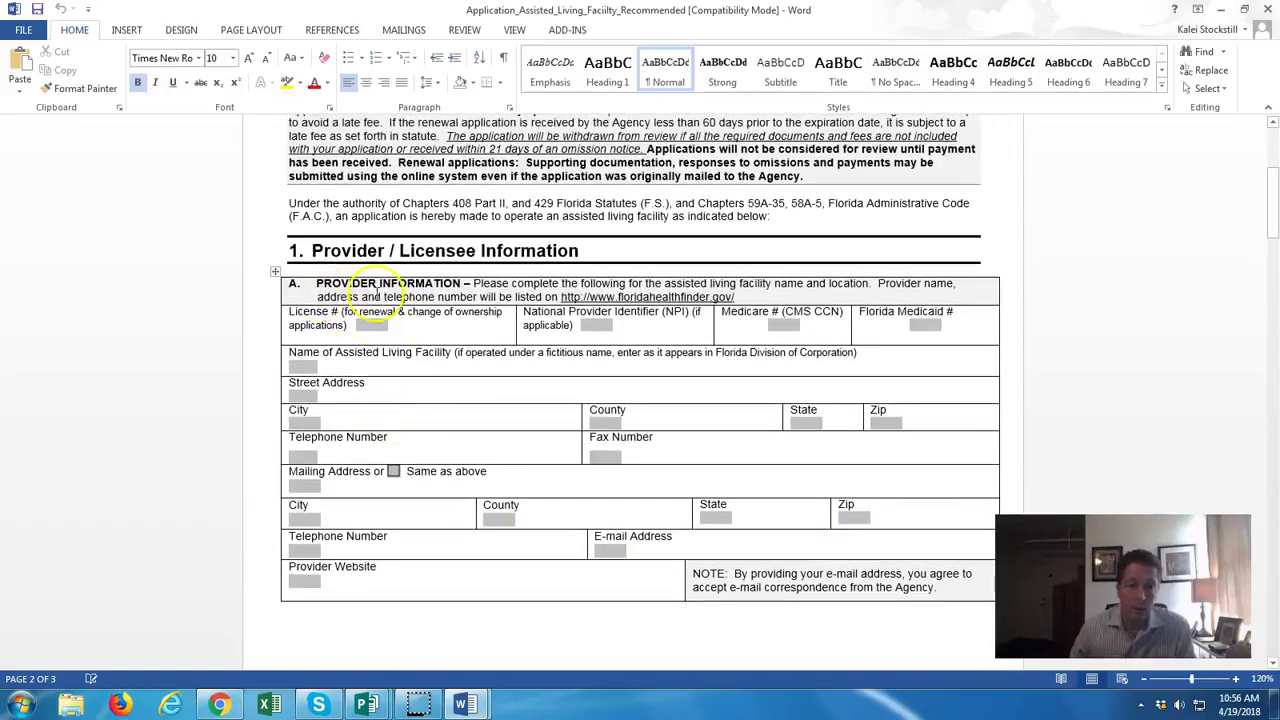
{"action": "scroll", "coordinate": [404, 412], "scroll_direction": "down", "scroll_amount": 6}
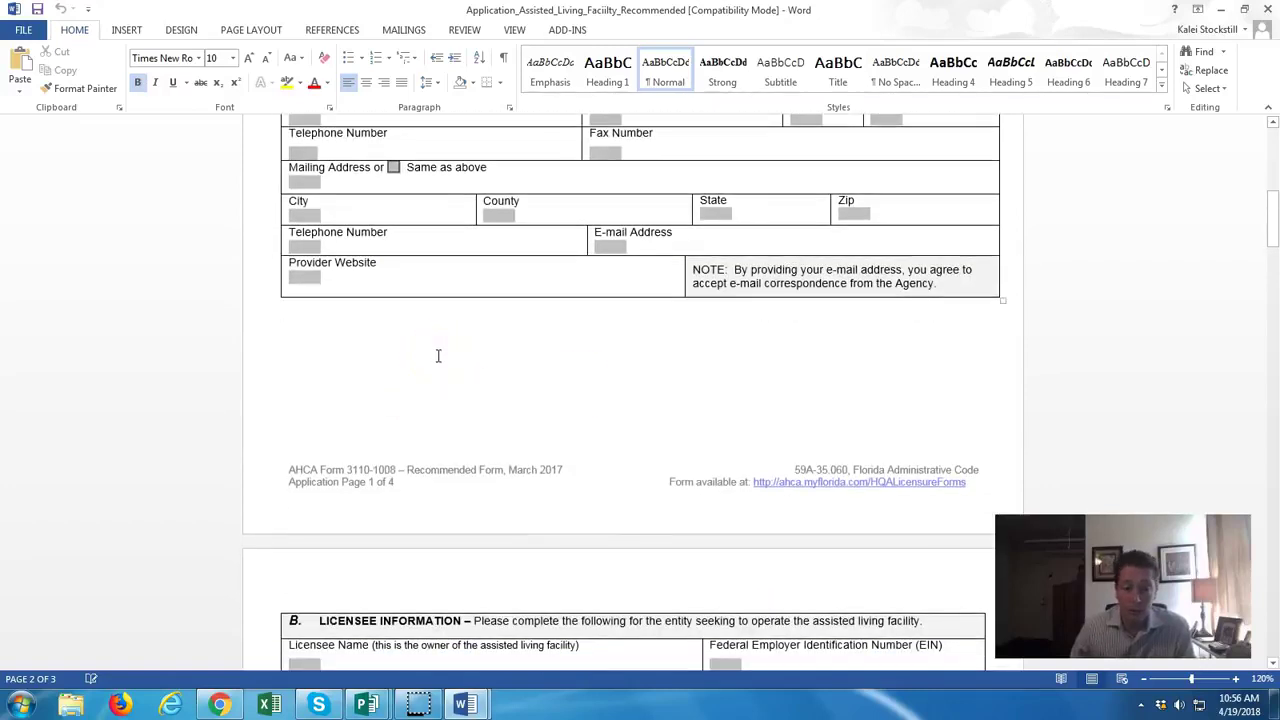
{"action": "scroll", "coordinate": [437, 355], "scroll_direction": "down", "scroll_amount": 10}
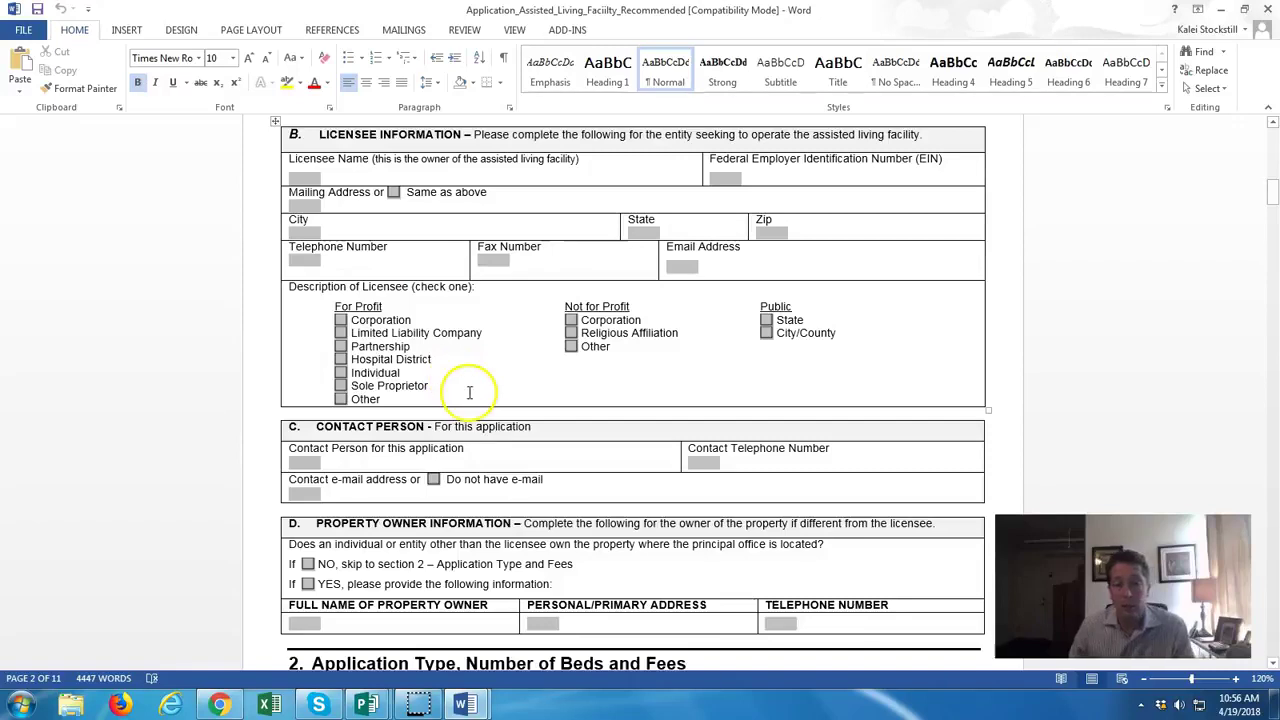
{"action": "scroll", "coordinate": [455, 464], "scroll_direction": "down", "scroll_amount": 4}
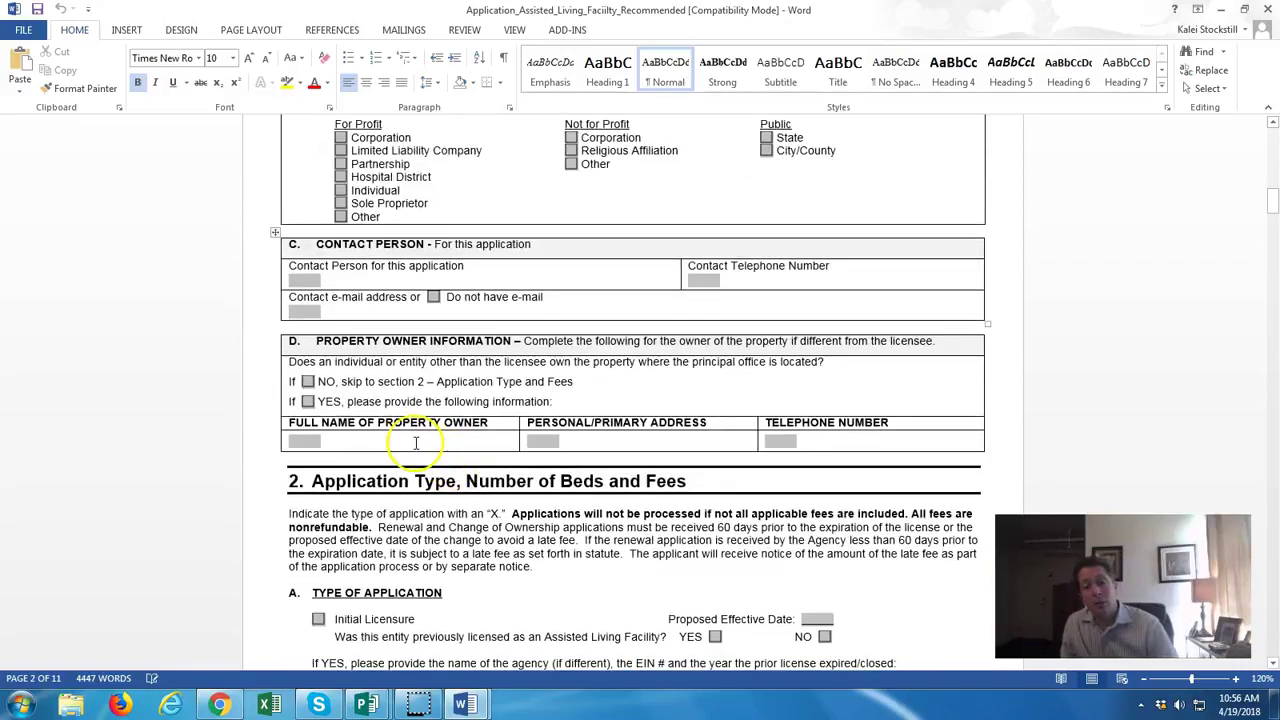
{"action": "left_click", "coordinate": [308, 381]}
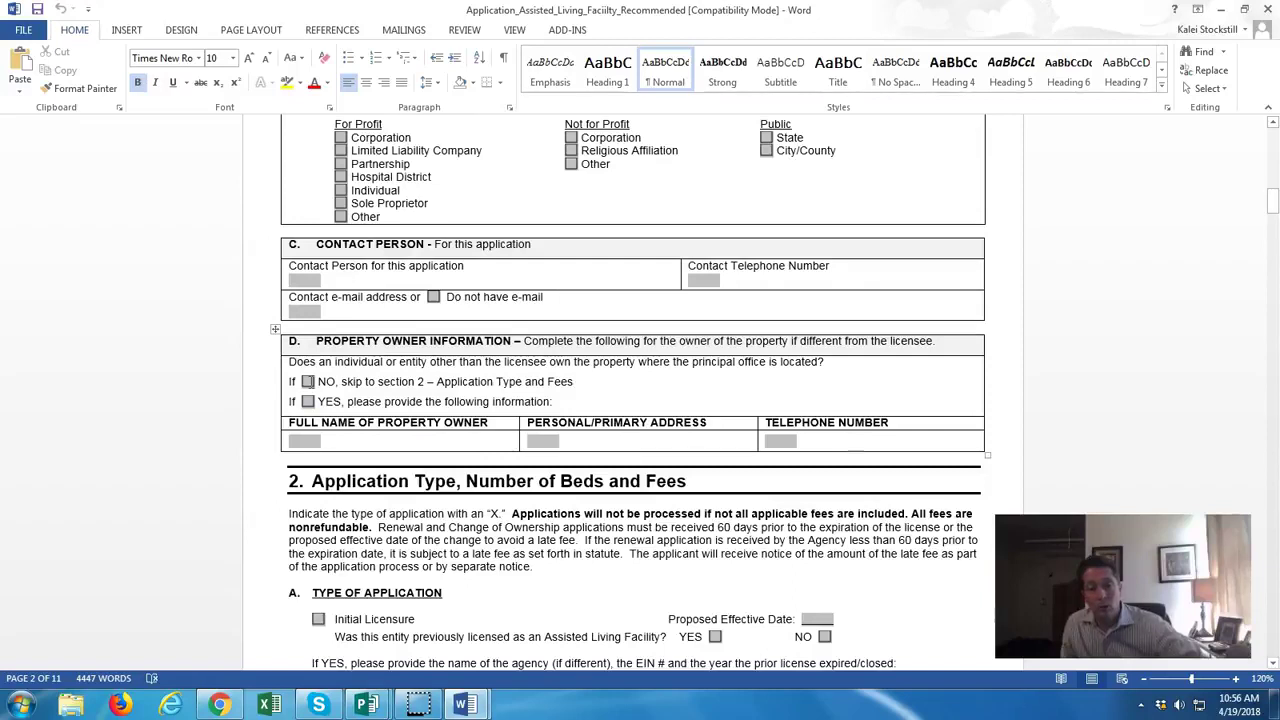
{"action": "scroll", "coordinate": [311, 381], "scroll_direction": "down", "scroll_amount": 3}
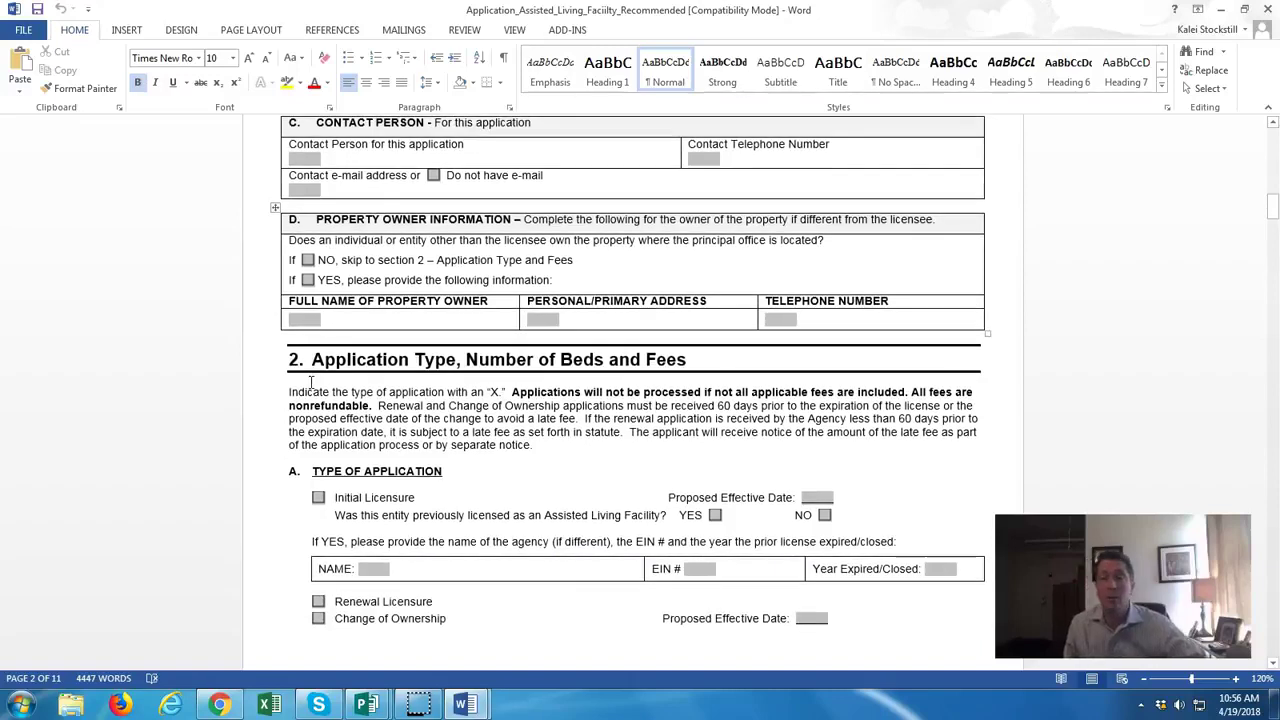
{"action": "left_click", "coordinate": [298, 380]}
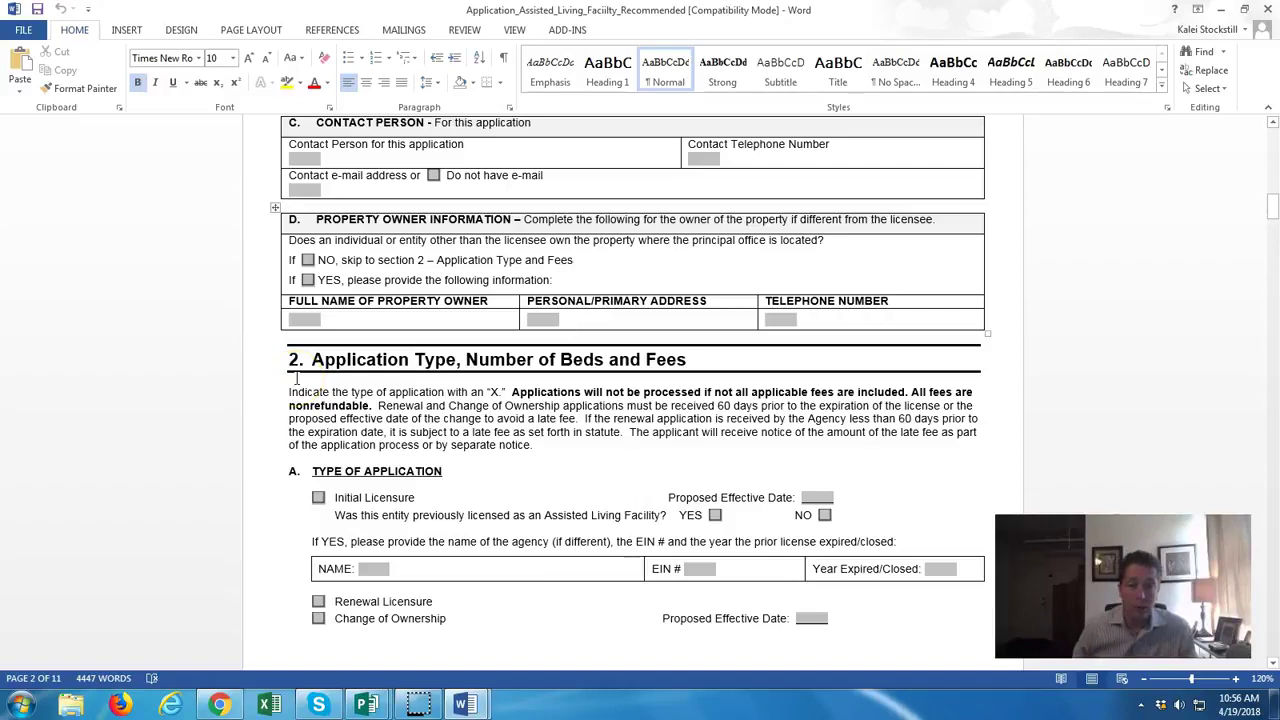
{"action": "scroll", "coordinate": [300, 360], "scroll_direction": "down", "scroll_amount": 6}
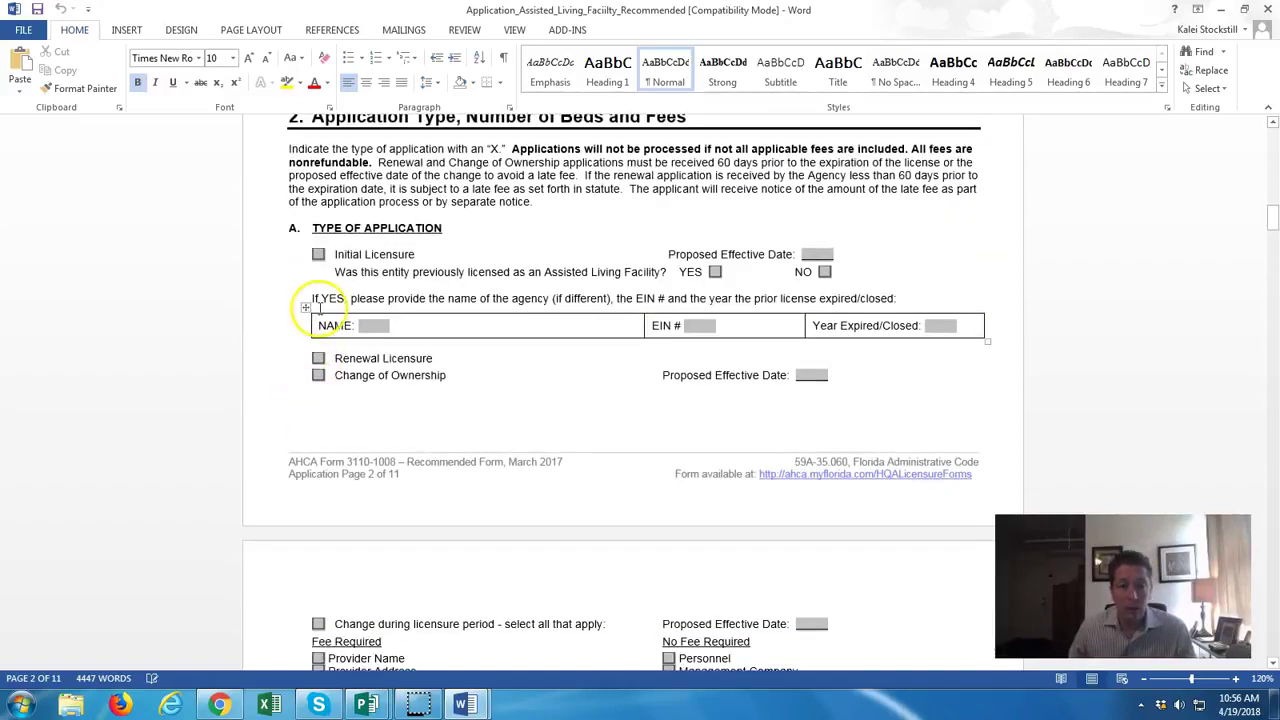
Step: Point out Initial Licensure and the prior-agency NAME/EIN table, then scroll to Part B, Type of License
{"action": "left_click", "coordinate": [318, 254]}
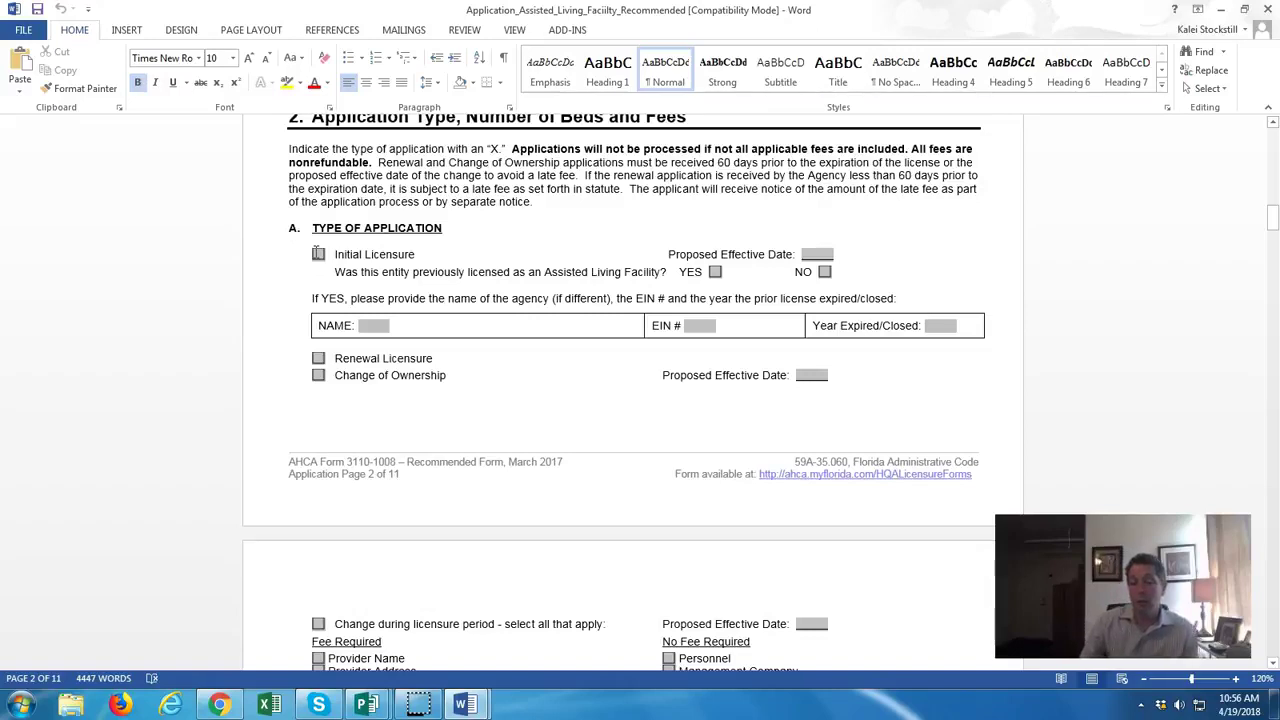
{"action": "left_click", "coordinate": [348, 341]}
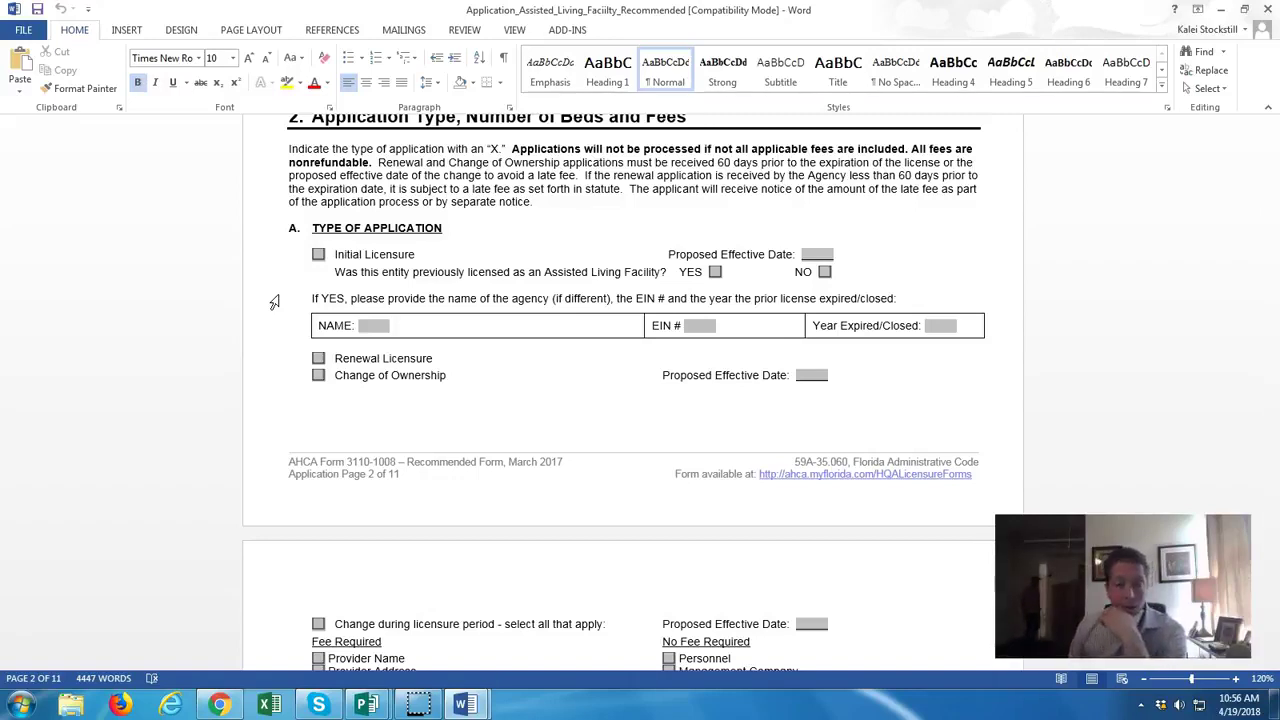
{"action": "scroll", "coordinate": [297, 366], "scroll_direction": "down", "scroll_amount": 3}
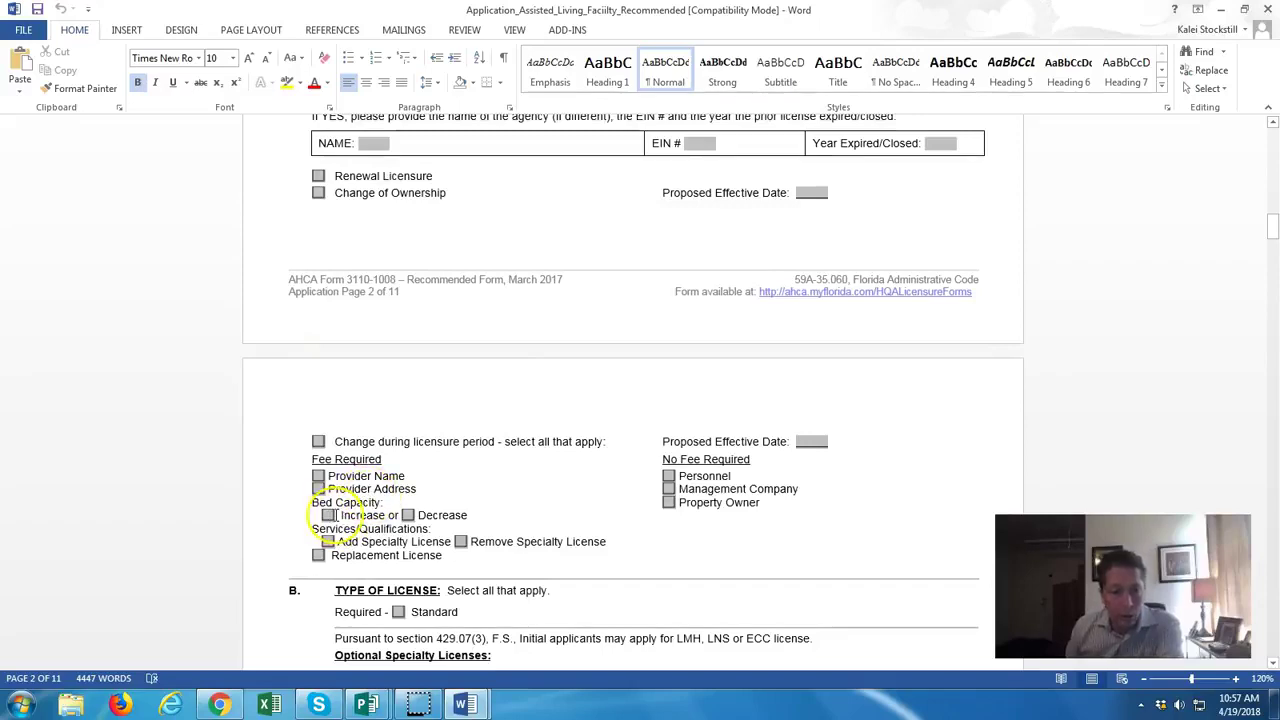
{"action": "scroll", "coordinate": [408, 518], "scroll_direction": "down", "scroll_amount": 1}
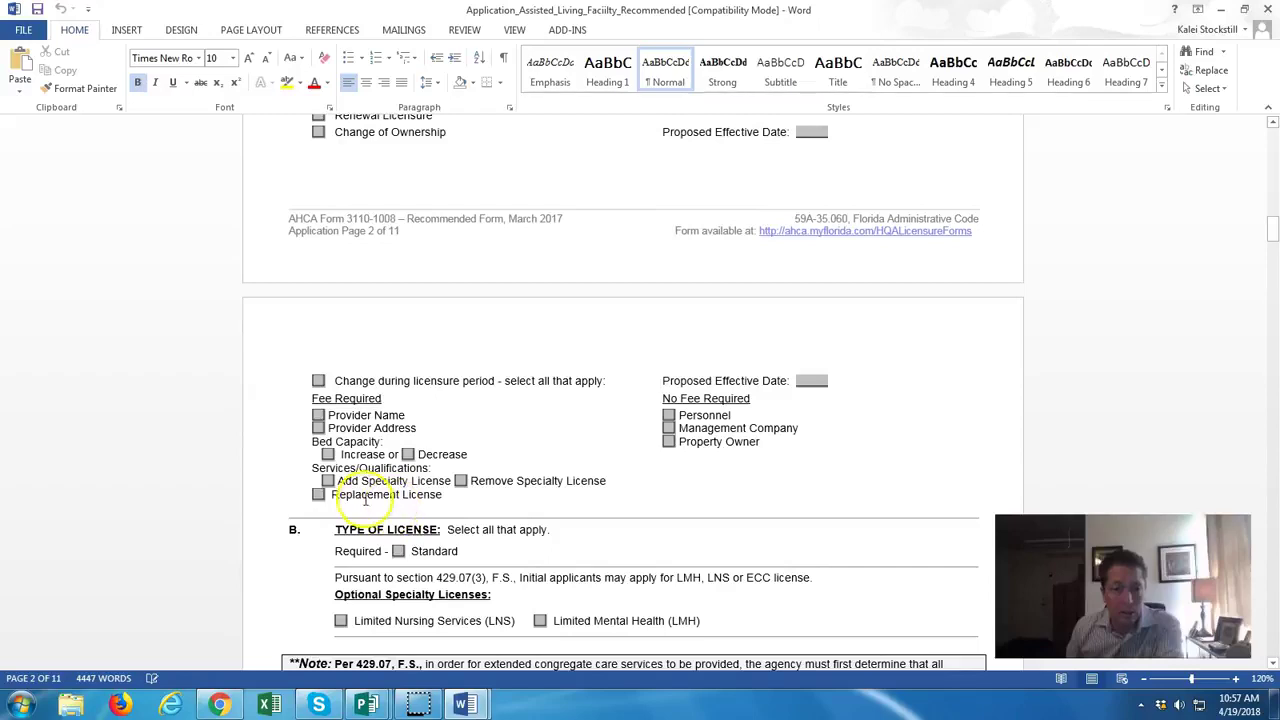